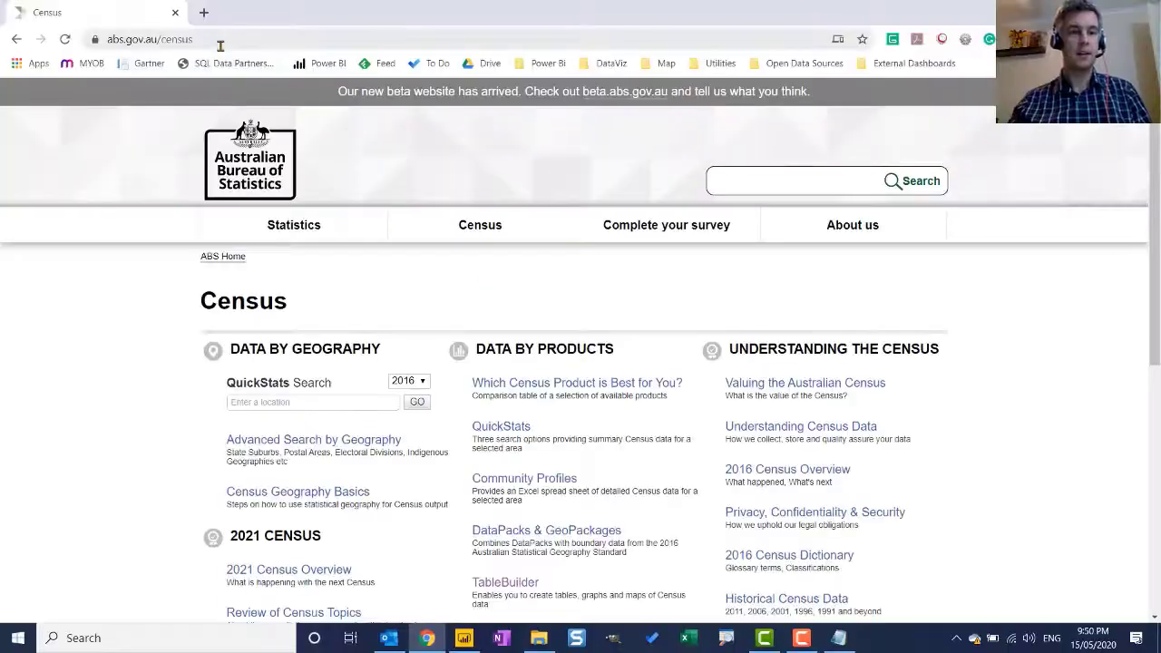
- Reload the Census page and follow the TableBuilder link under Data by Products
click(223, 40)
click(227, 40)
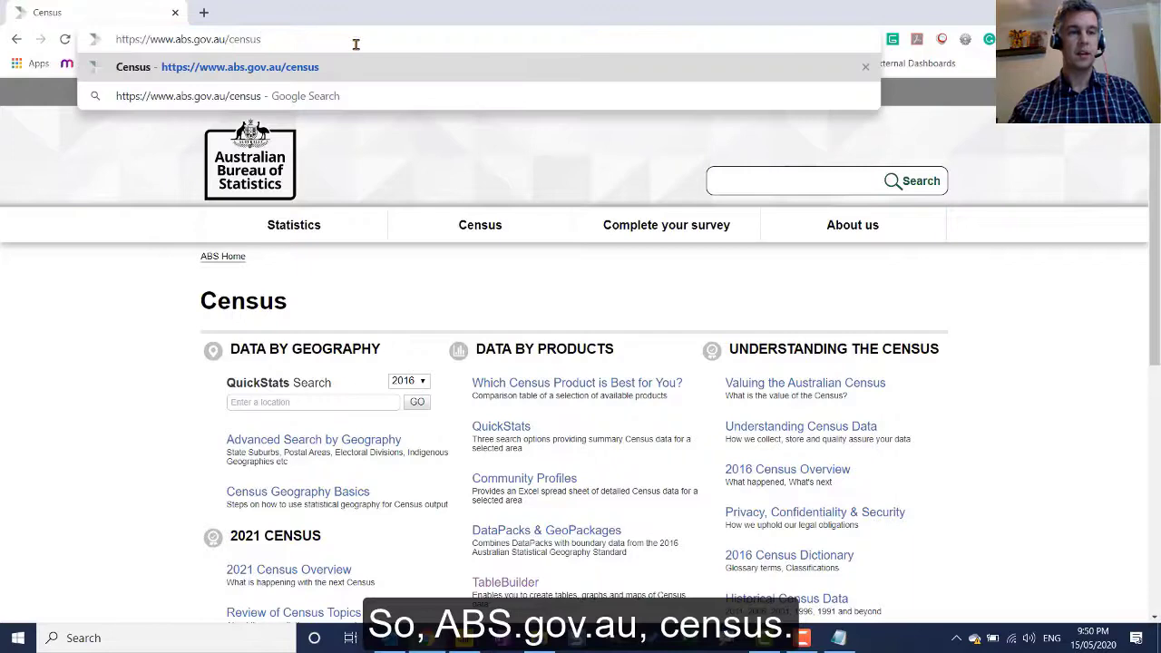
key(Return)
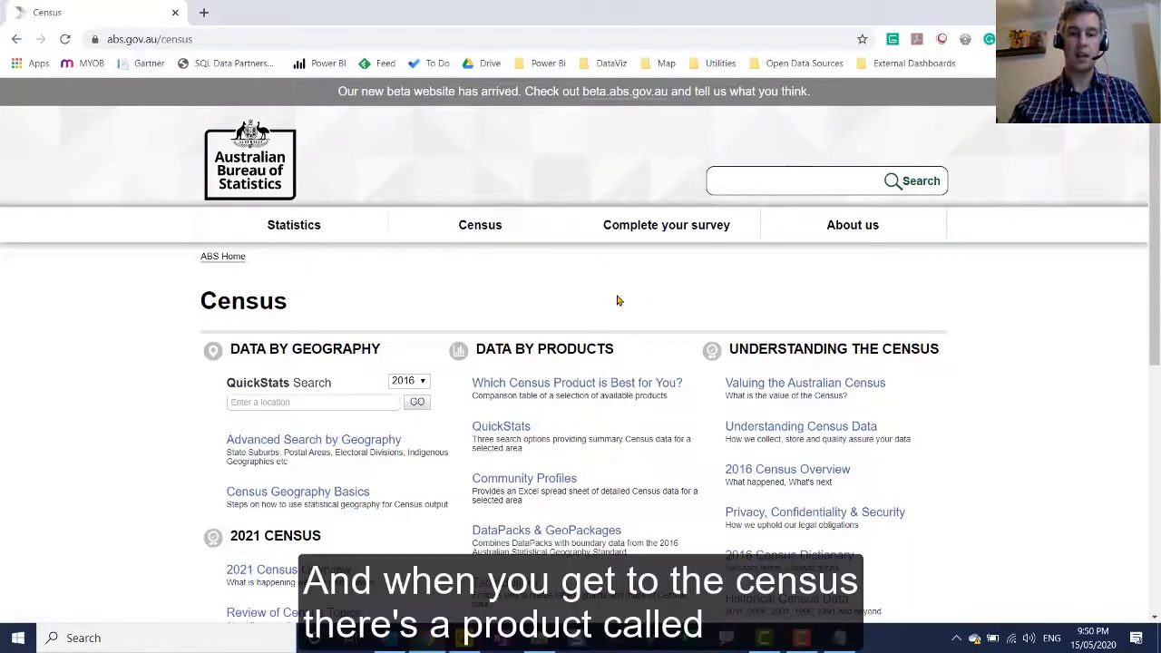
scroll(614, 296, down, 1)
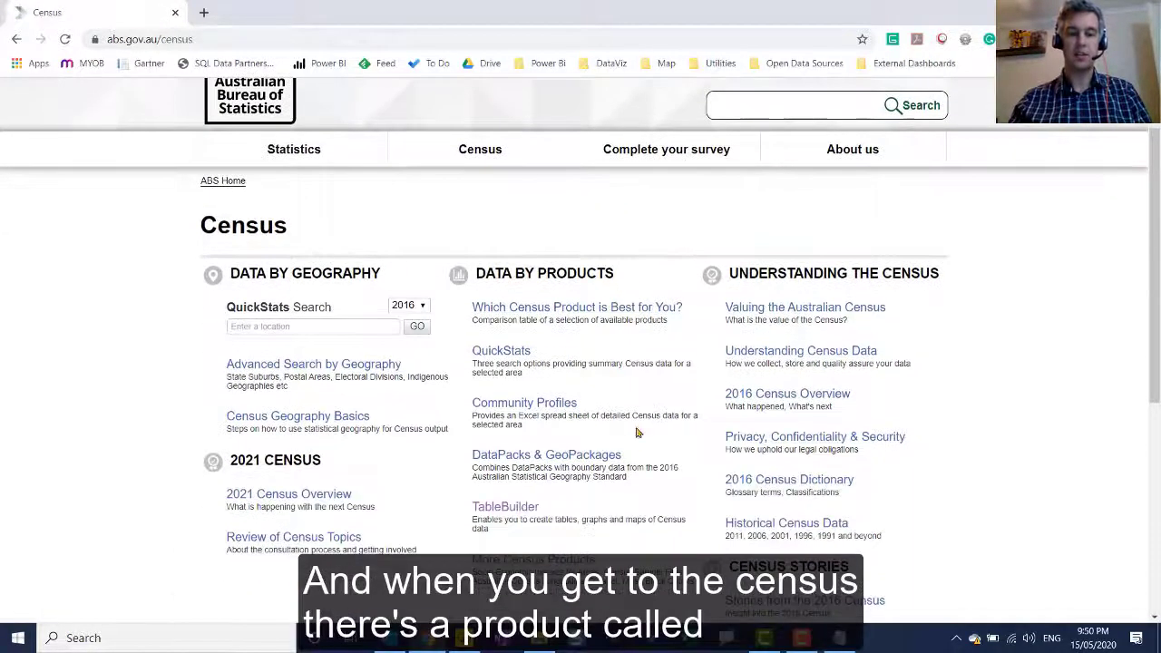
click(511, 508)
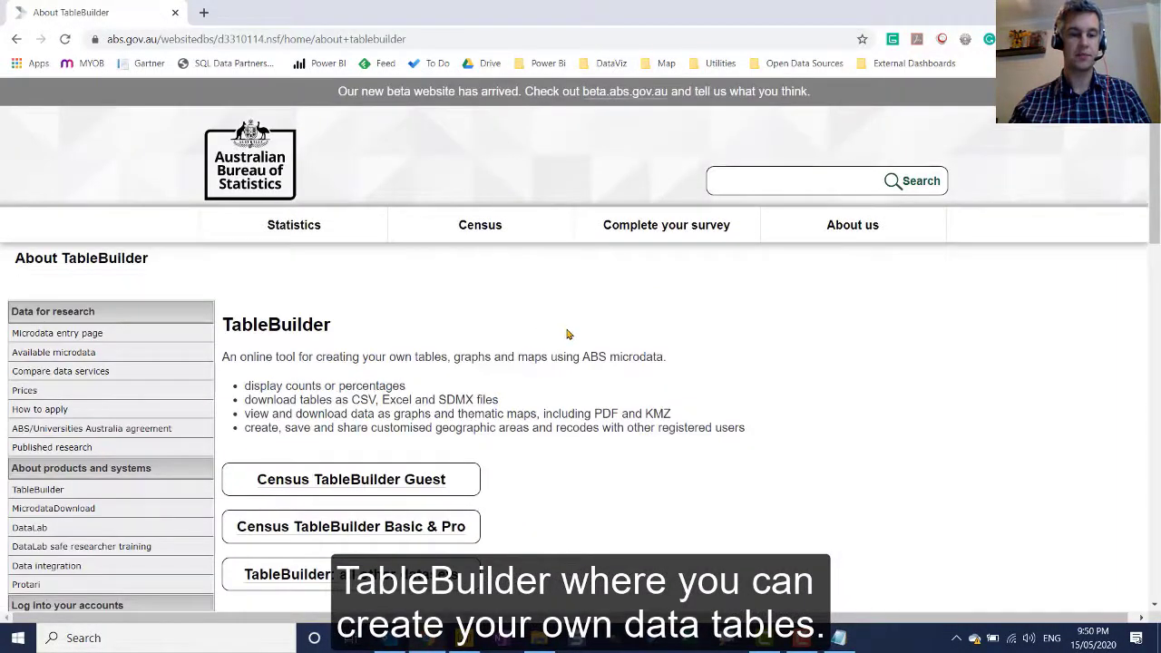
scroll(524, 373, down, 1)
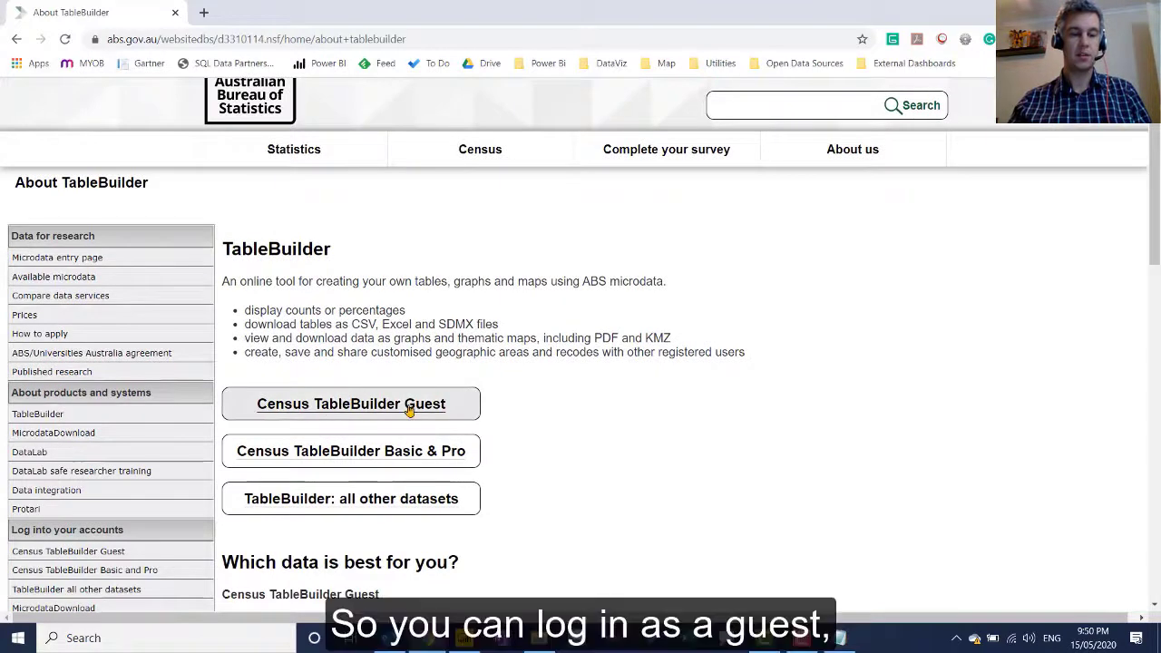
- Go to the Census TableBuilder Basic & Pro login page
click(385, 451)
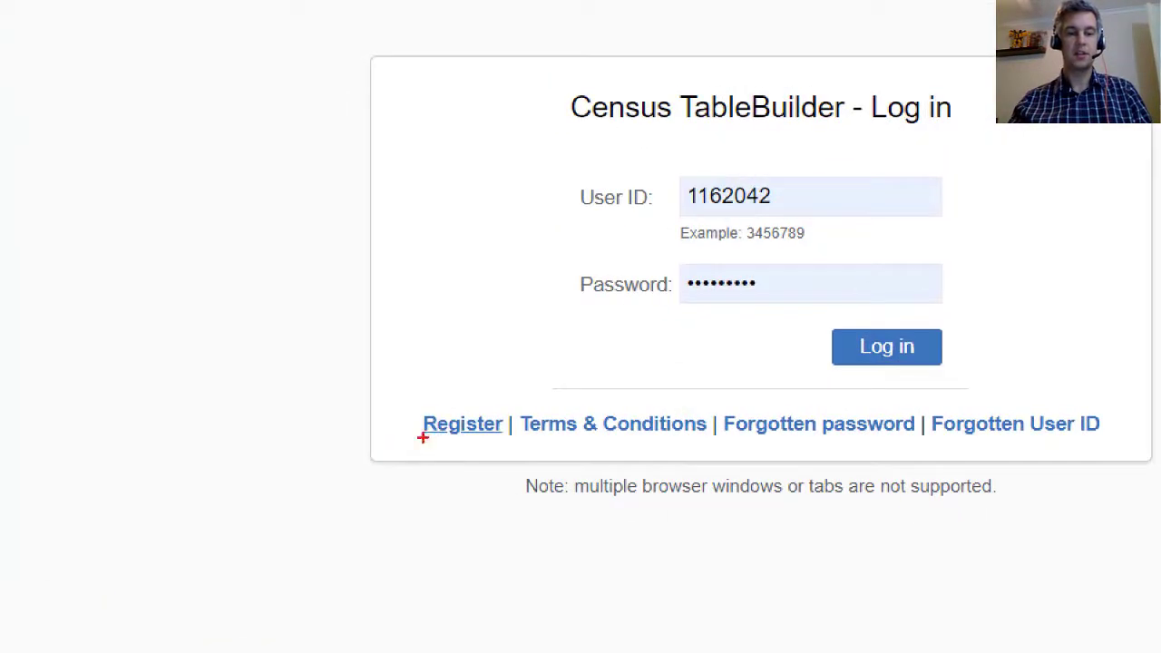
drag(432, 433, 462, 438)
drag(674, 218, 864, 207)
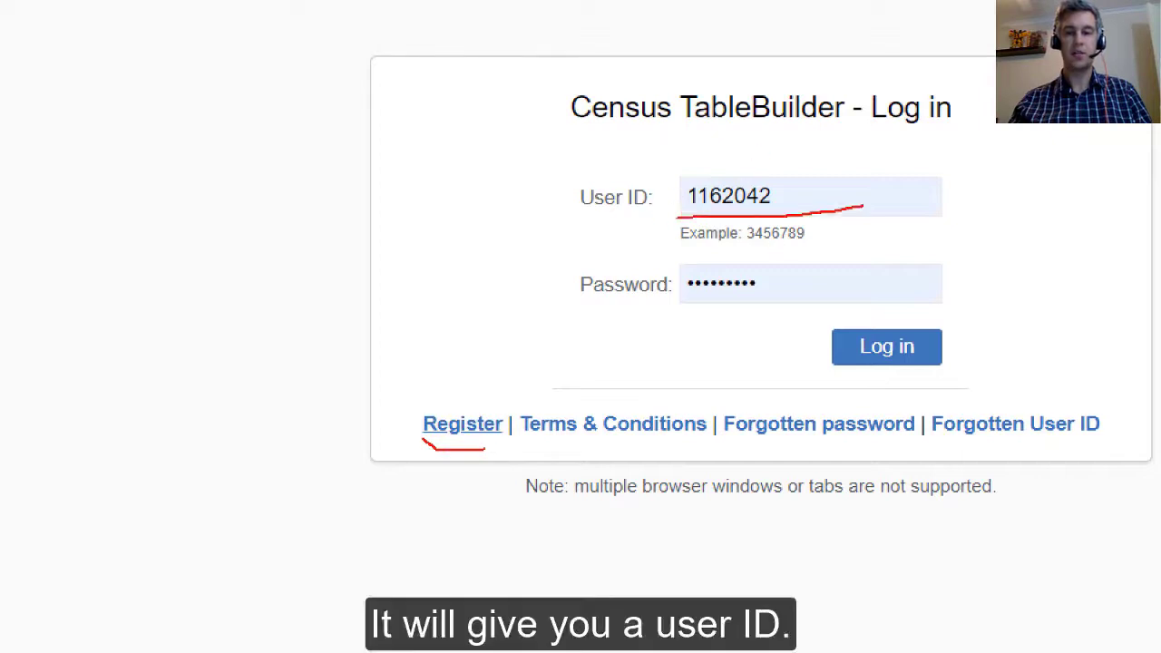
drag(663, 311, 778, 301)
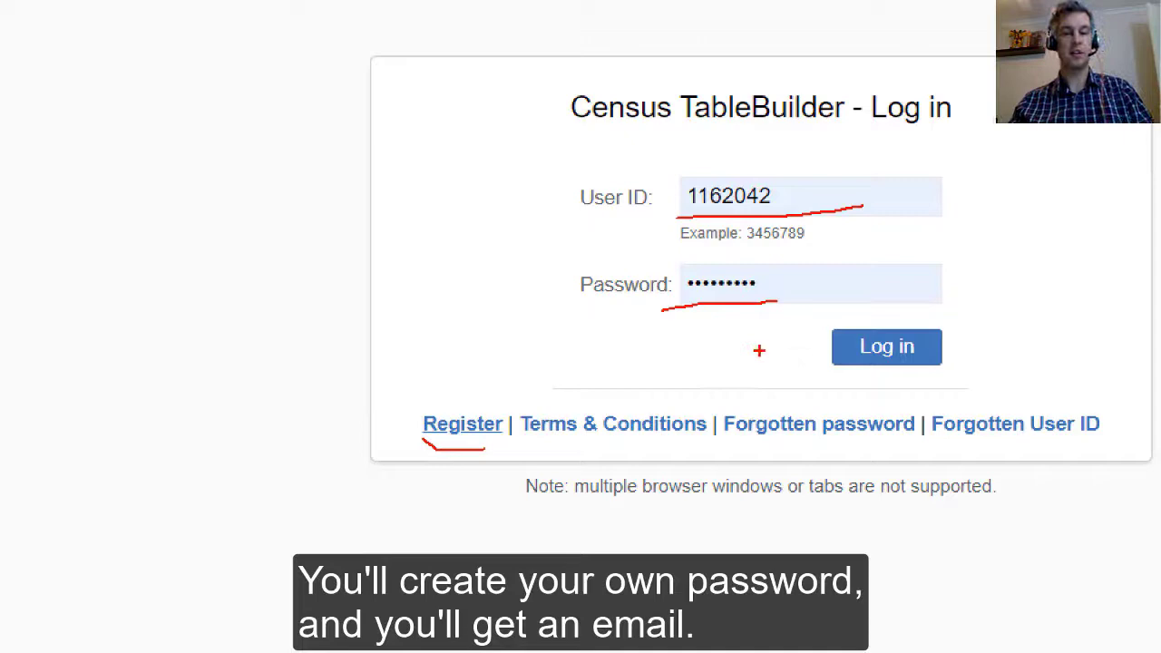
key(Escape)
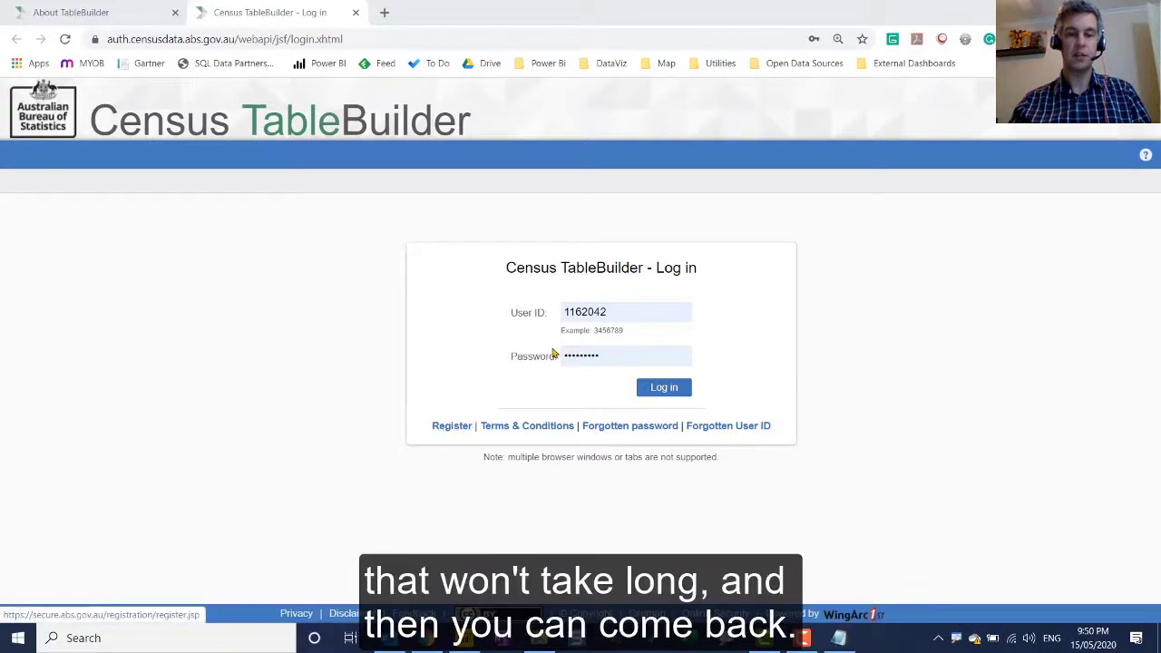
- Log in with the saved user ID and password, then accept the conditions of use
click(605, 312)
drag(606, 312, 557, 318)
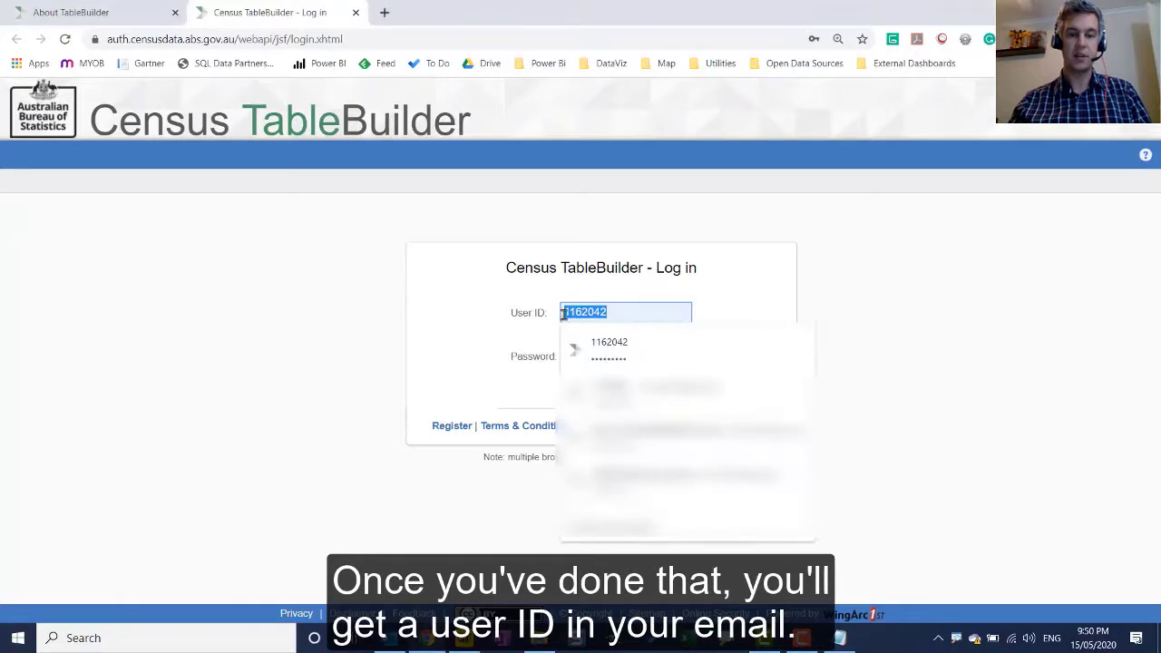
click(626, 350)
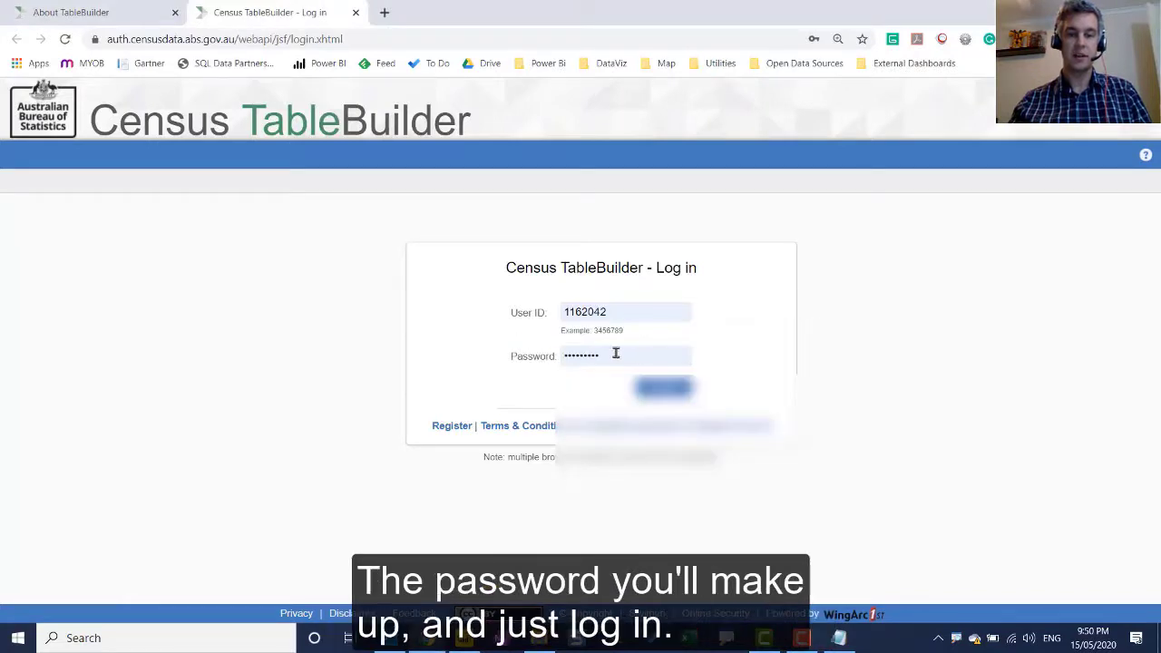
click(614, 355)
click(650, 387)
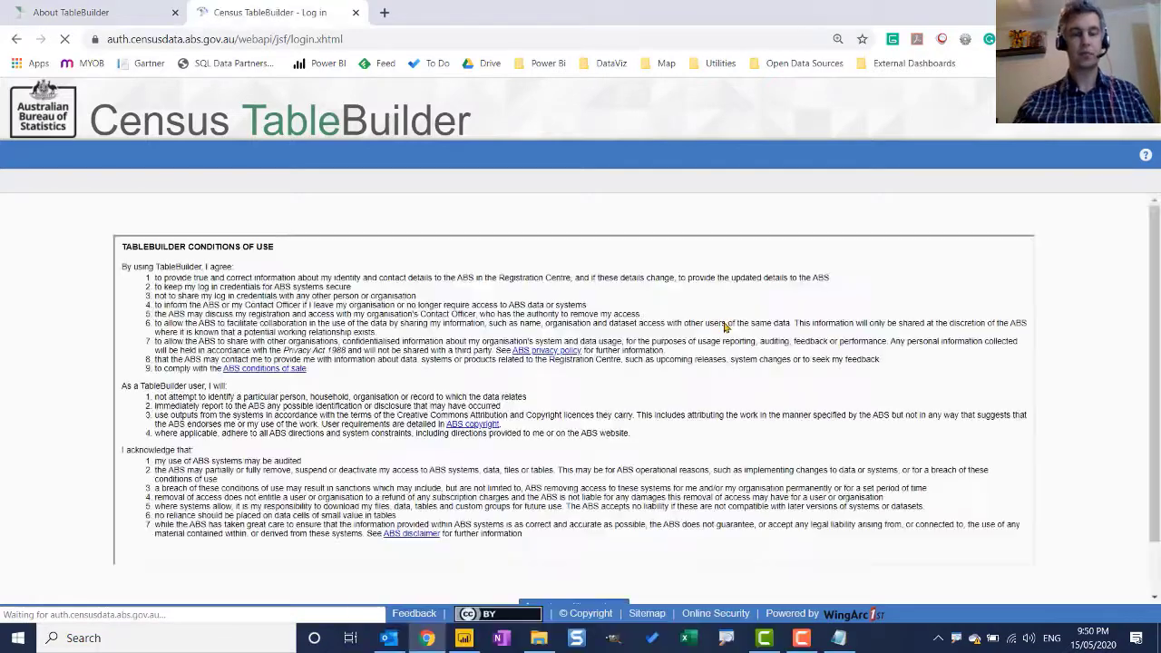
scroll(560, 297, down, 2)
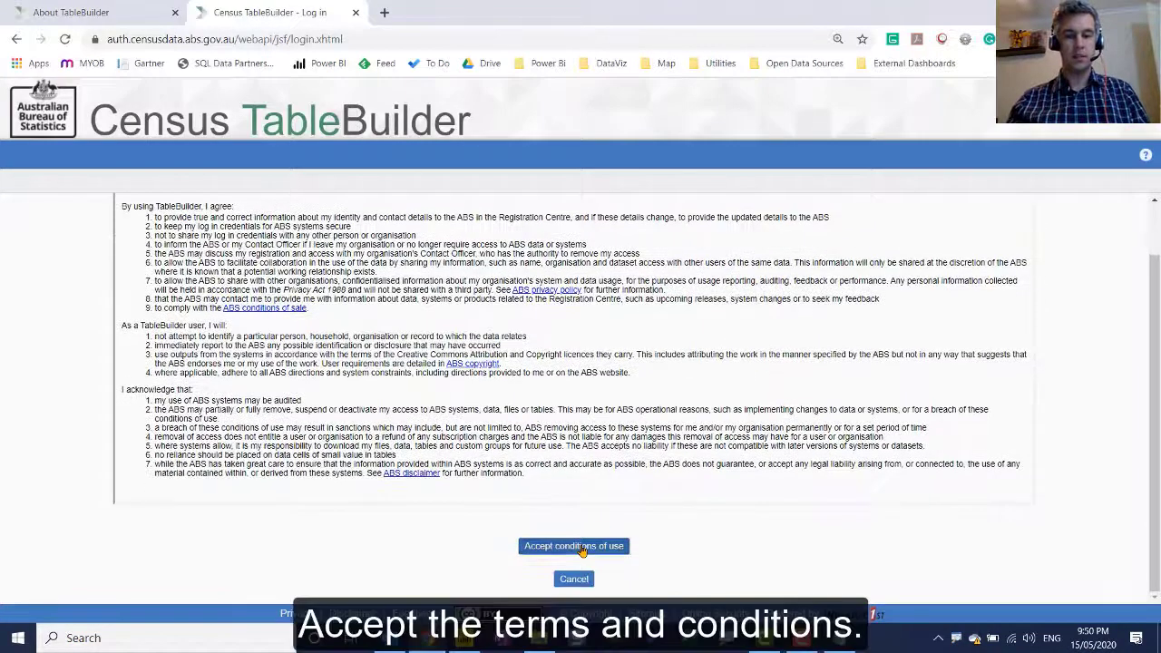
click(582, 547)
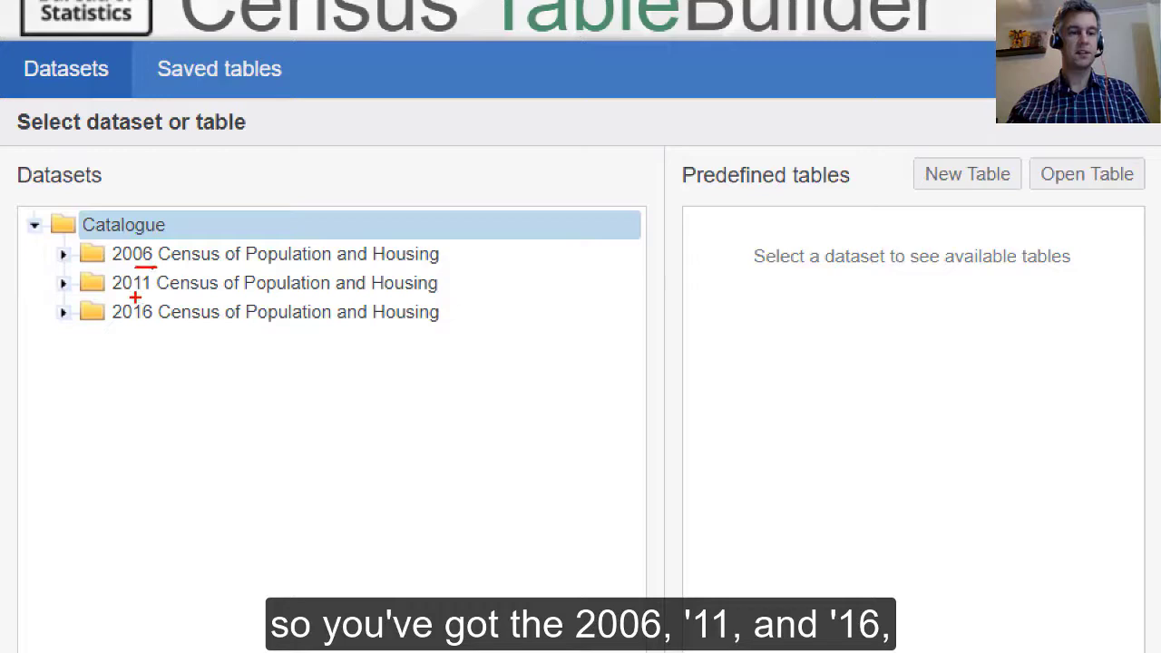
- Under 2016 Census of Population and Housing > Census TableBuilder Basic, choose 2016 Census - Cultural Diversity
drag(135, 329, 160, 325)
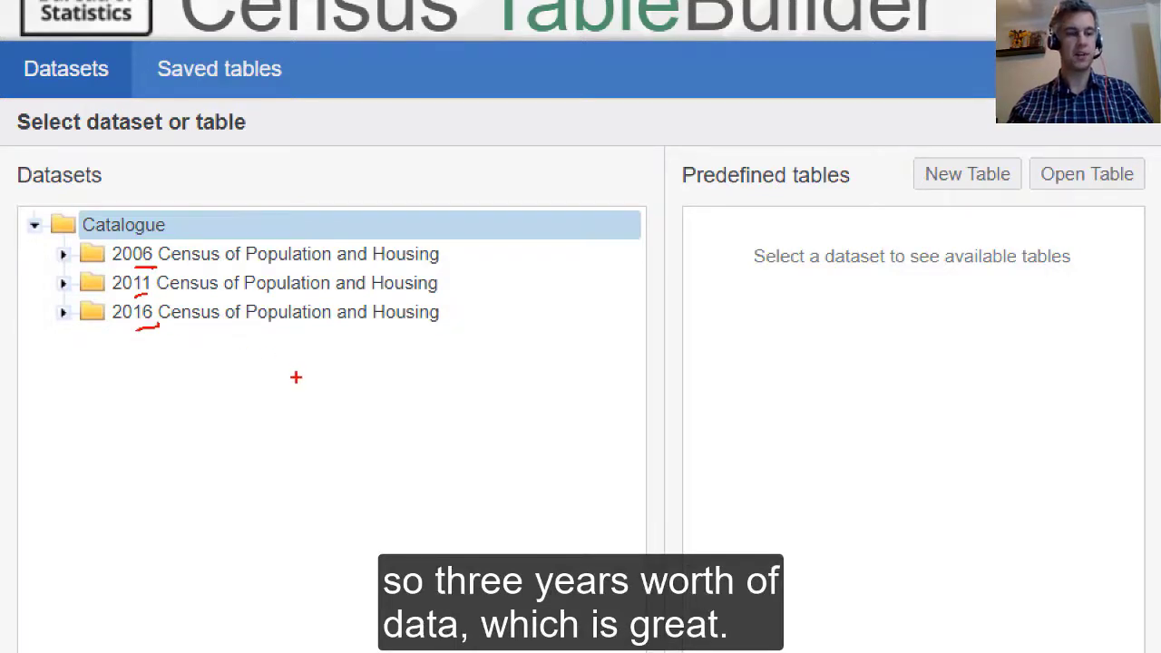
key(Escape)
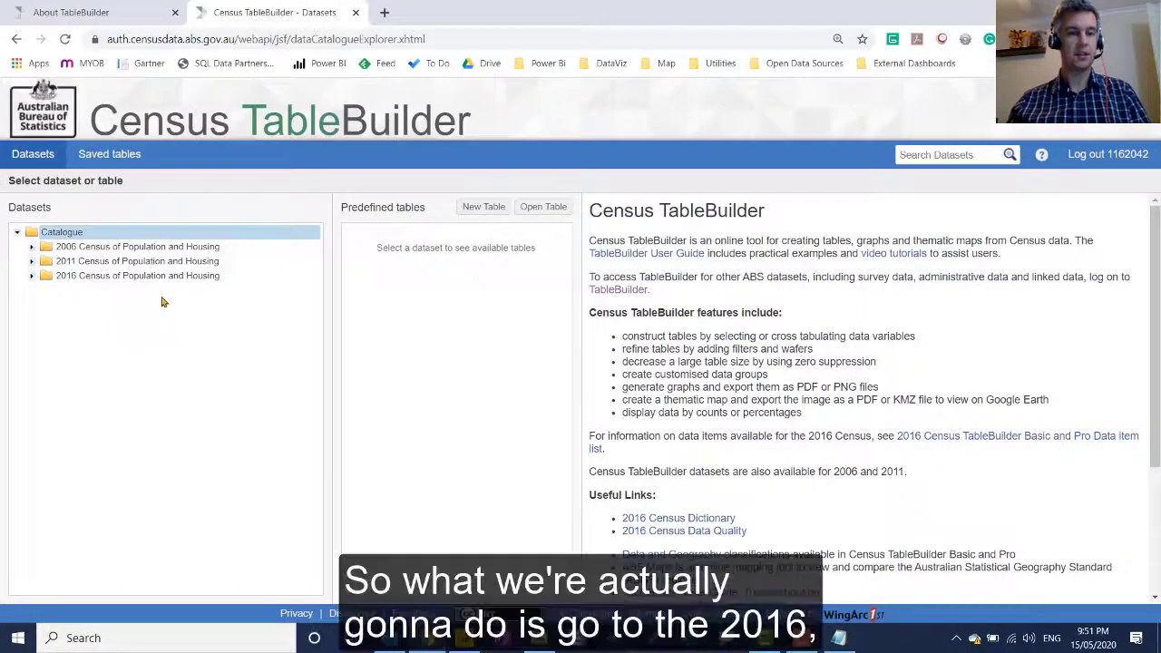
click(88, 277)
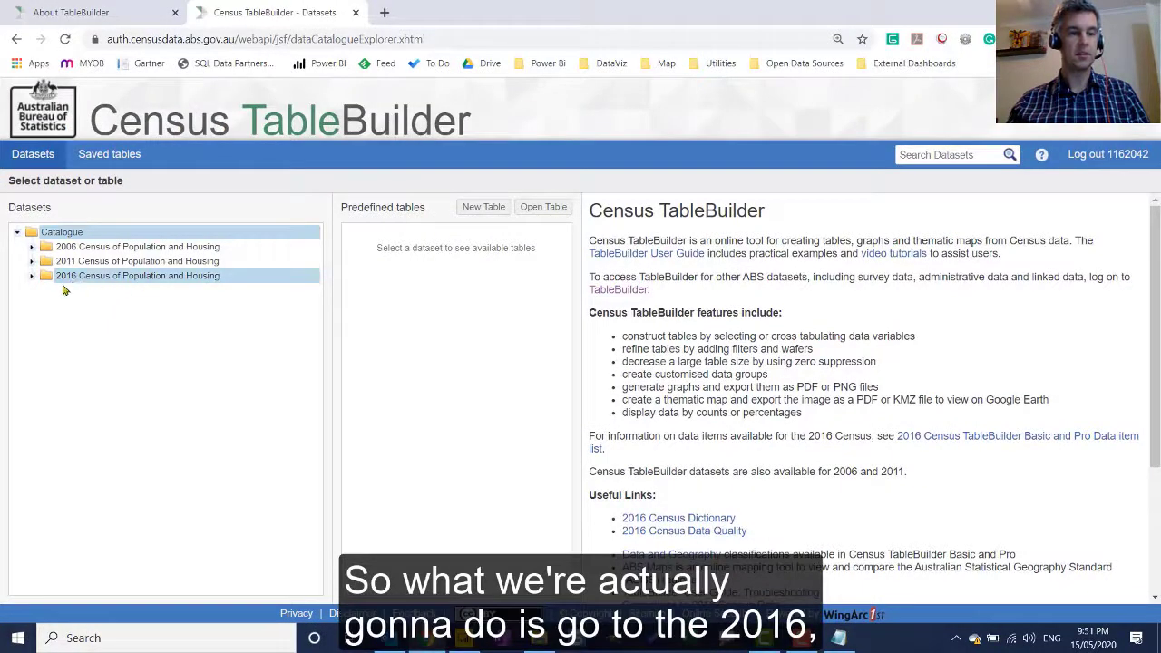
click(32, 277)
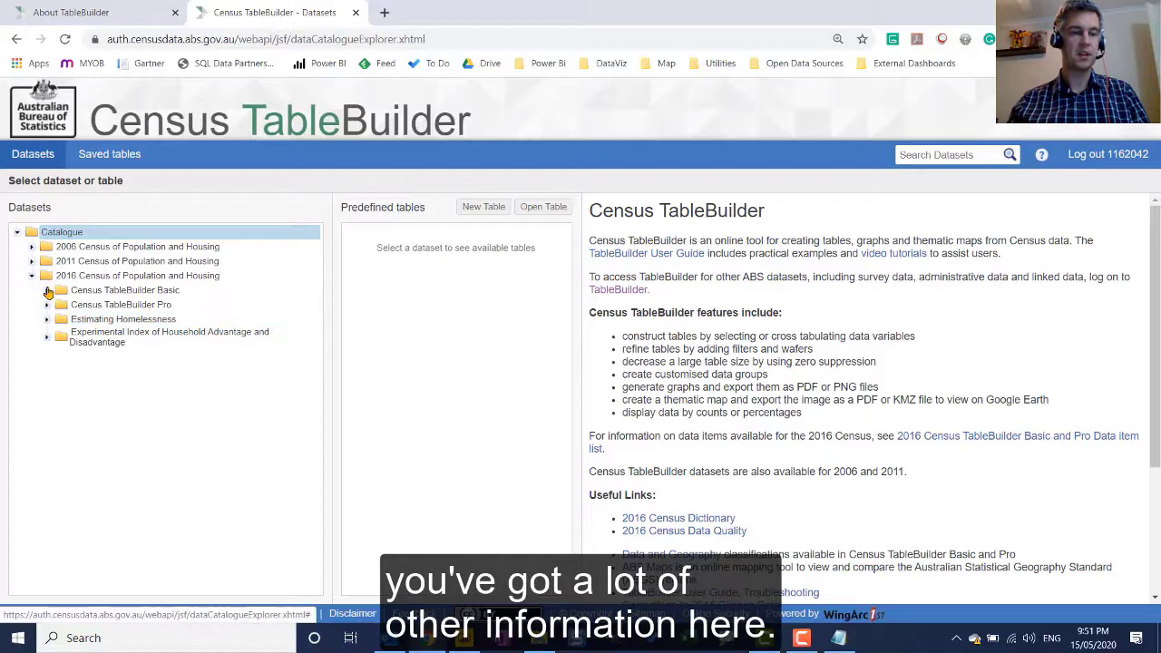
click(47, 290)
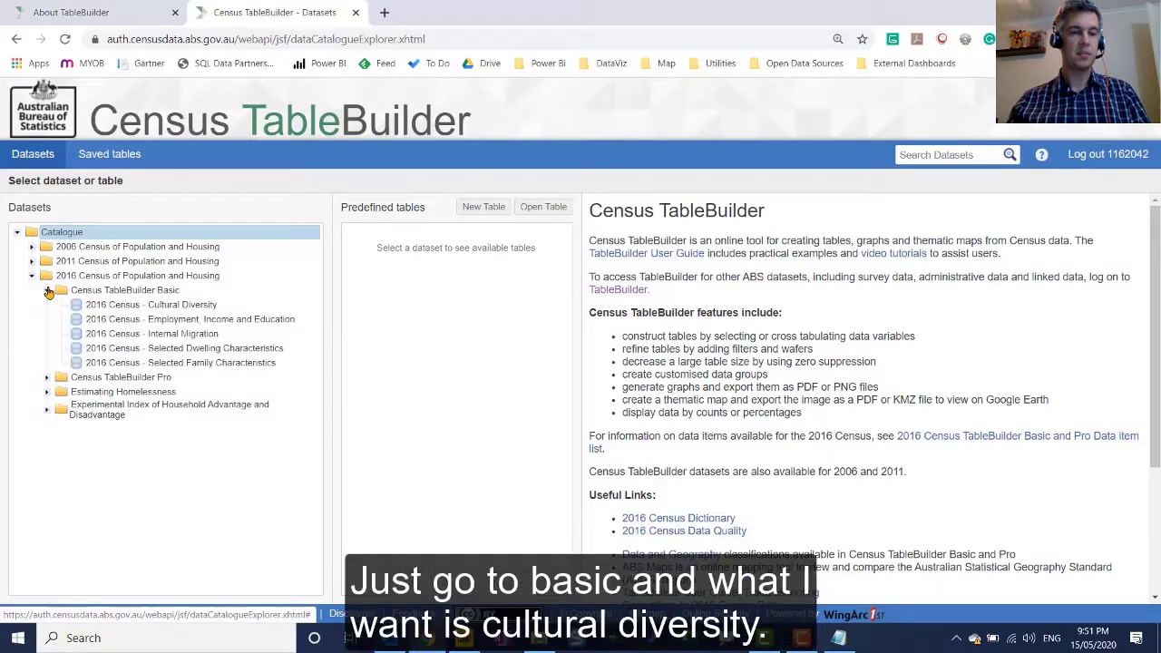
click(131, 308)
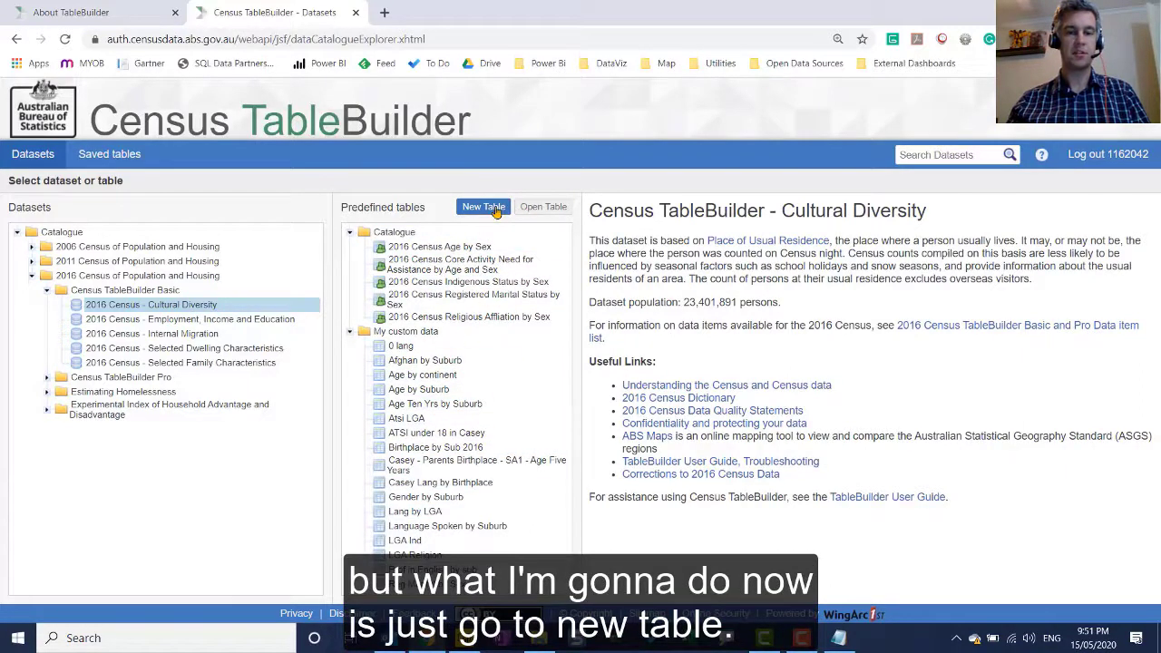
- Create a new table and expand the Selected Person Characteristics variable folder
click(495, 209)
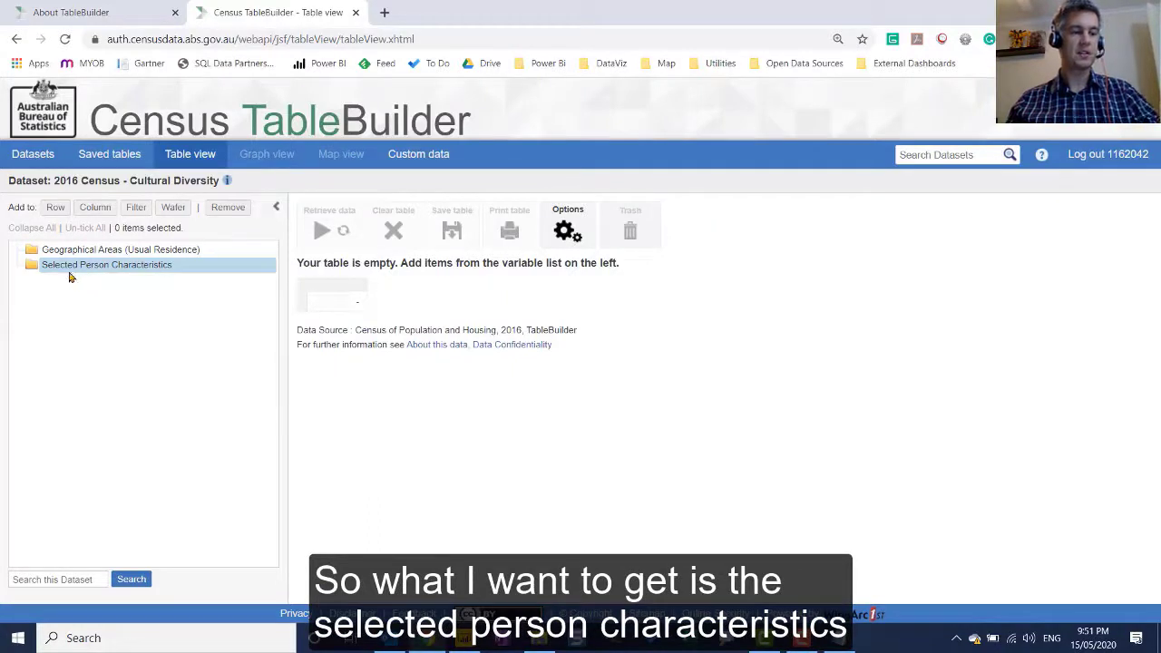
click(33, 267)
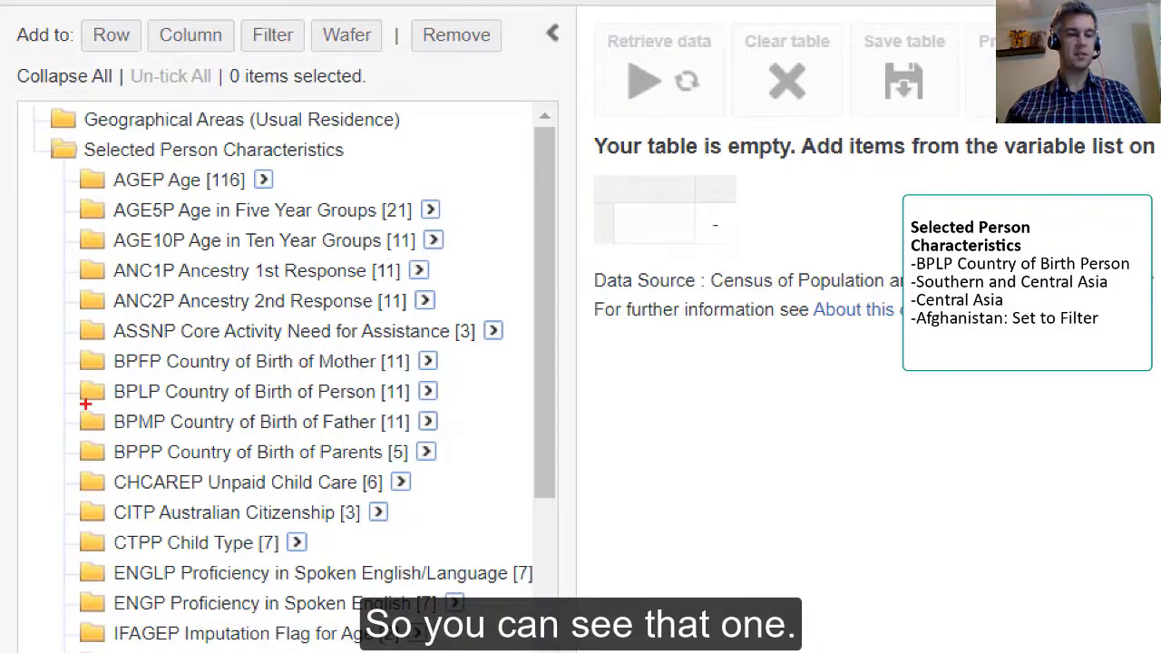
- Expand the BPLP Country of Birth of Person variable
drag(42, 391, 60, 390)
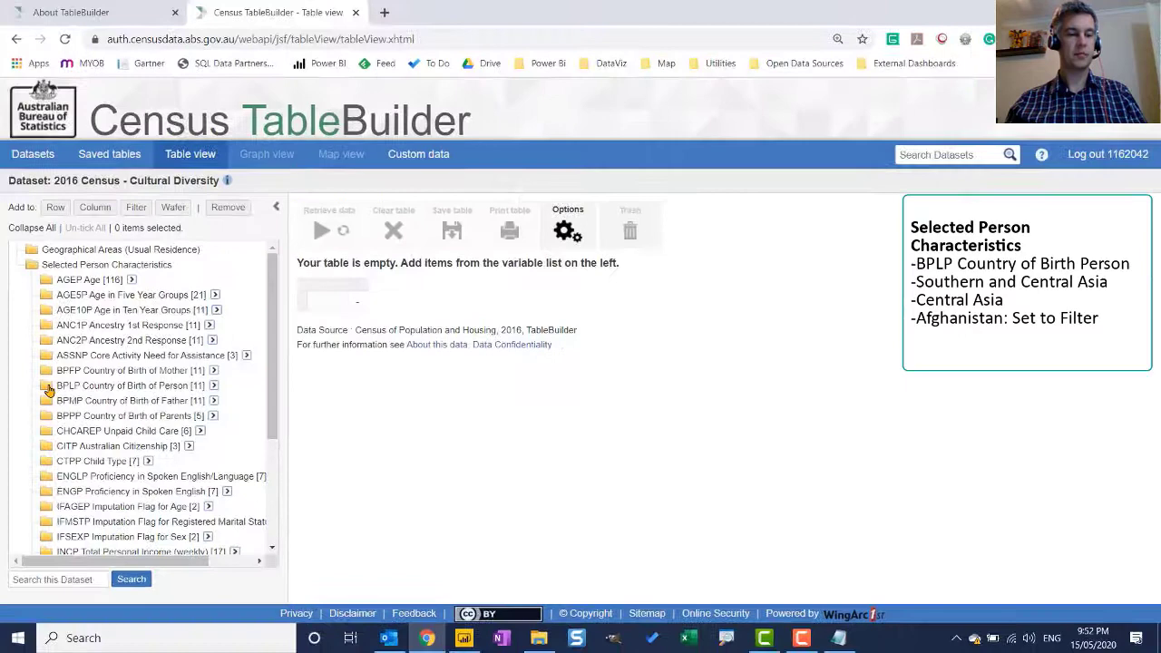
click(46, 390)
scroll(56, 402, down, 3)
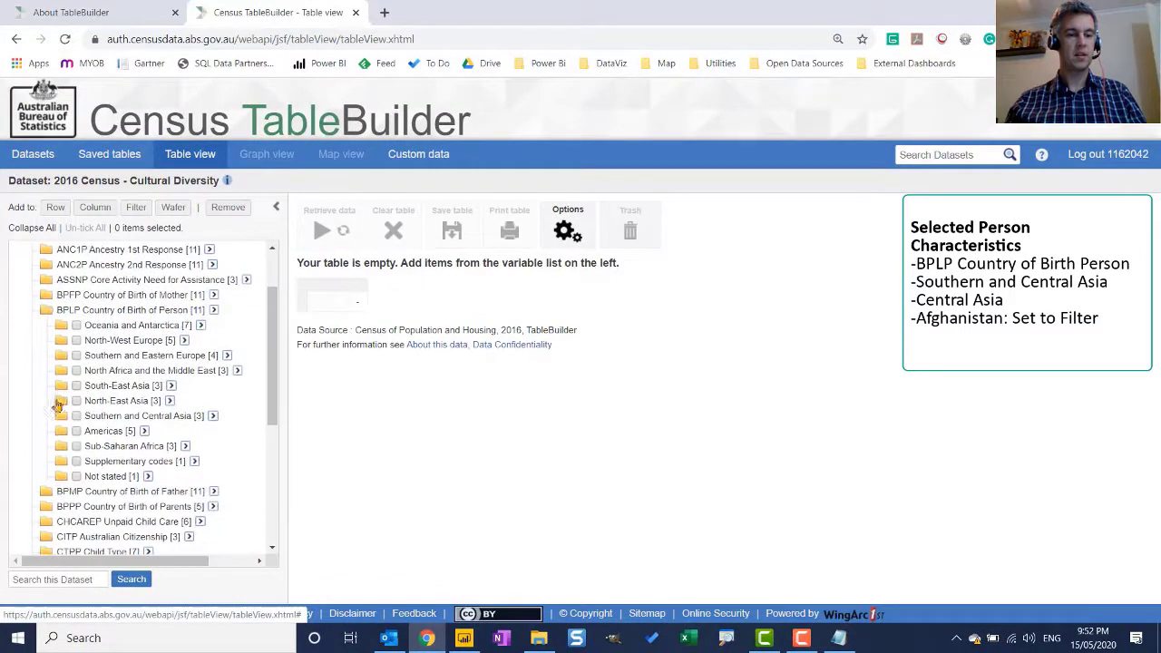
scroll(57, 400, up, 1)
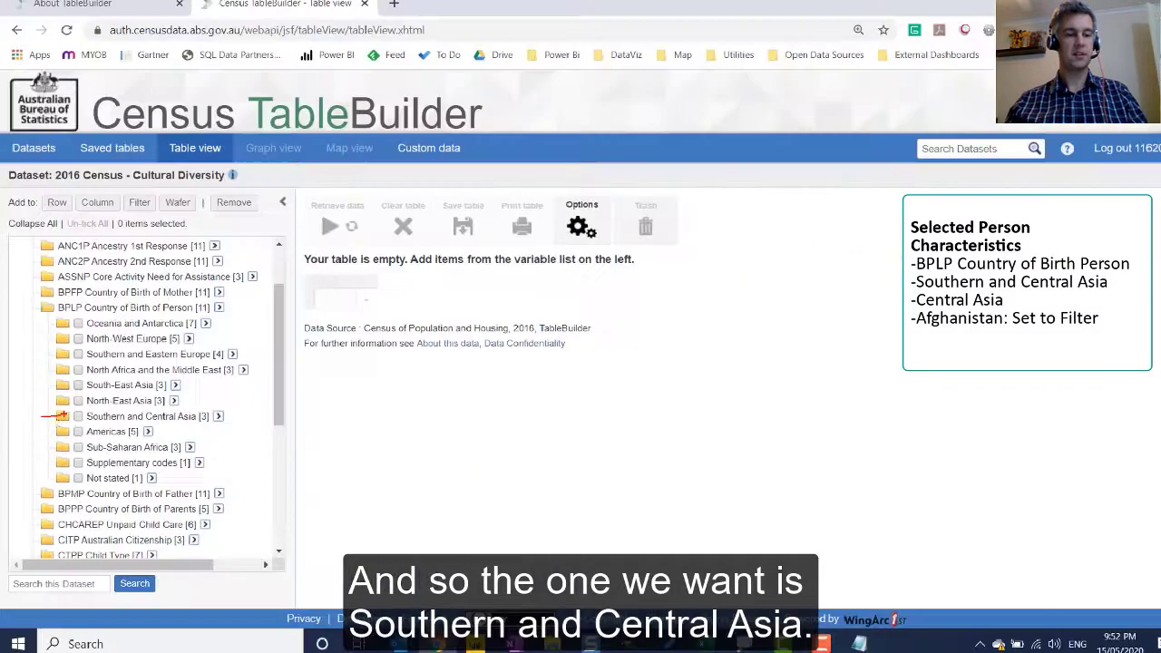
- Expand Southern and Central Asia, then Central Asia, listing Afghanistan and its neighbours
click(124, 430)
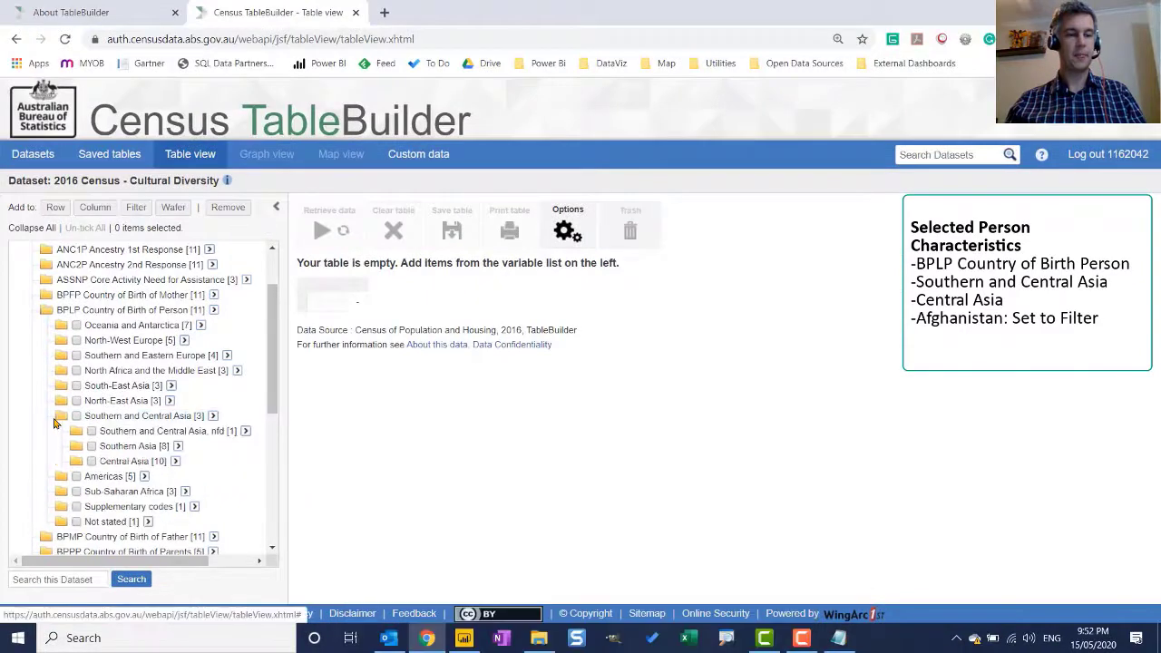
scroll(63, 399, down, 1)
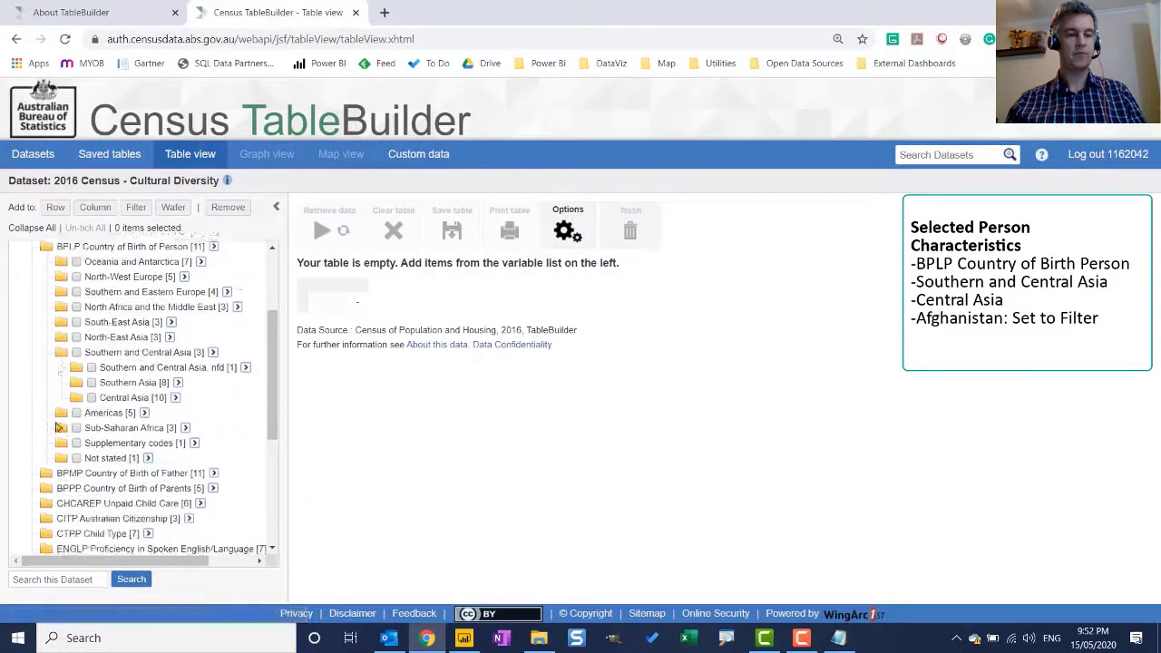
click(75, 356)
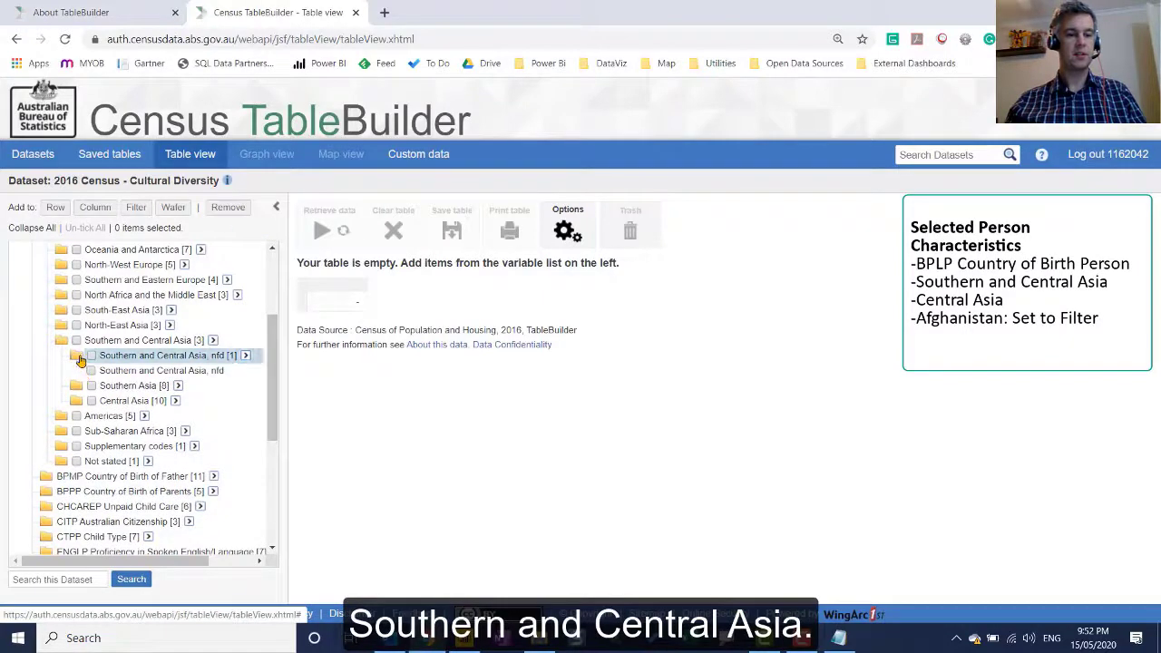
click(75, 356)
click(75, 386)
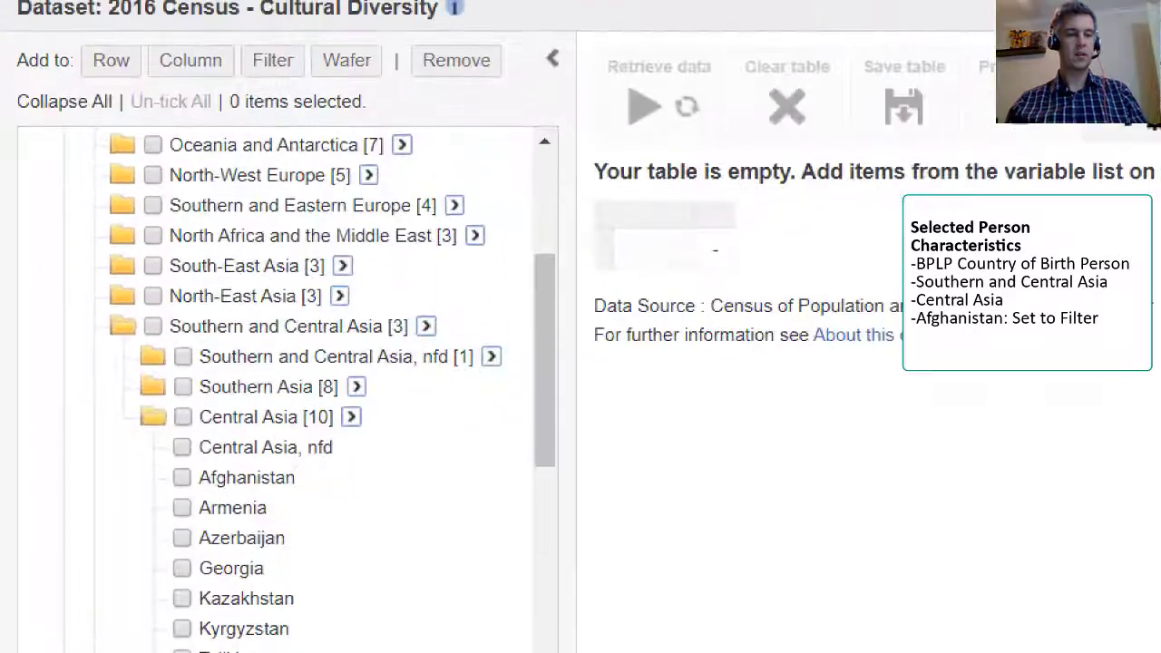
drag(61, 324, 105, 324)
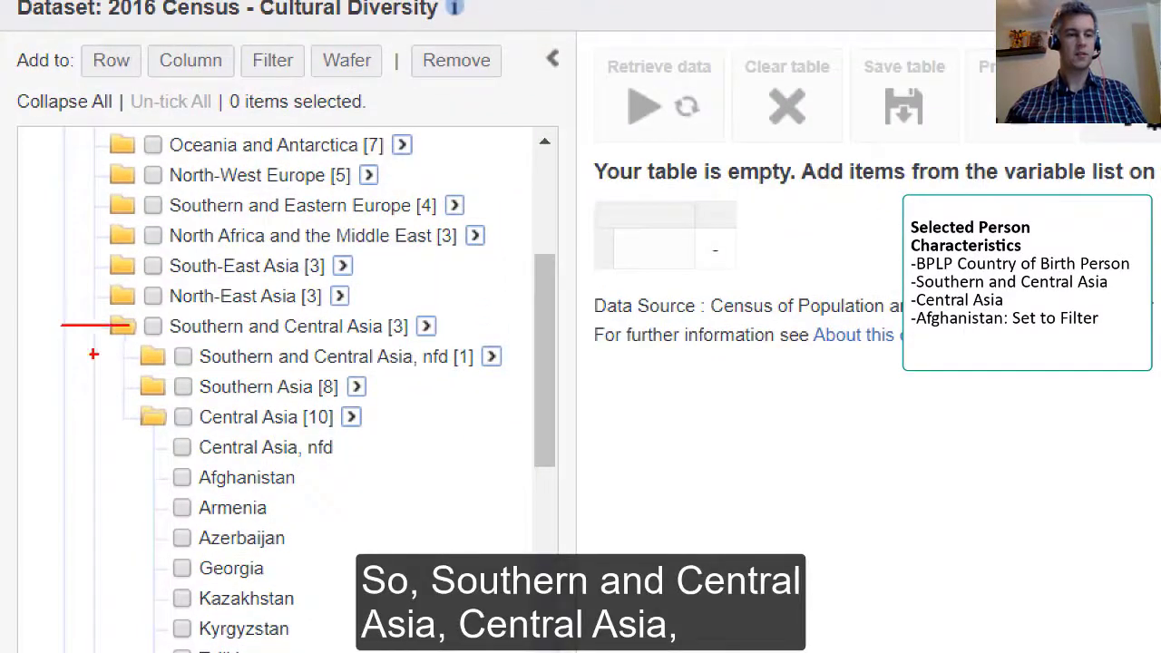
drag(75, 415, 145, 406)
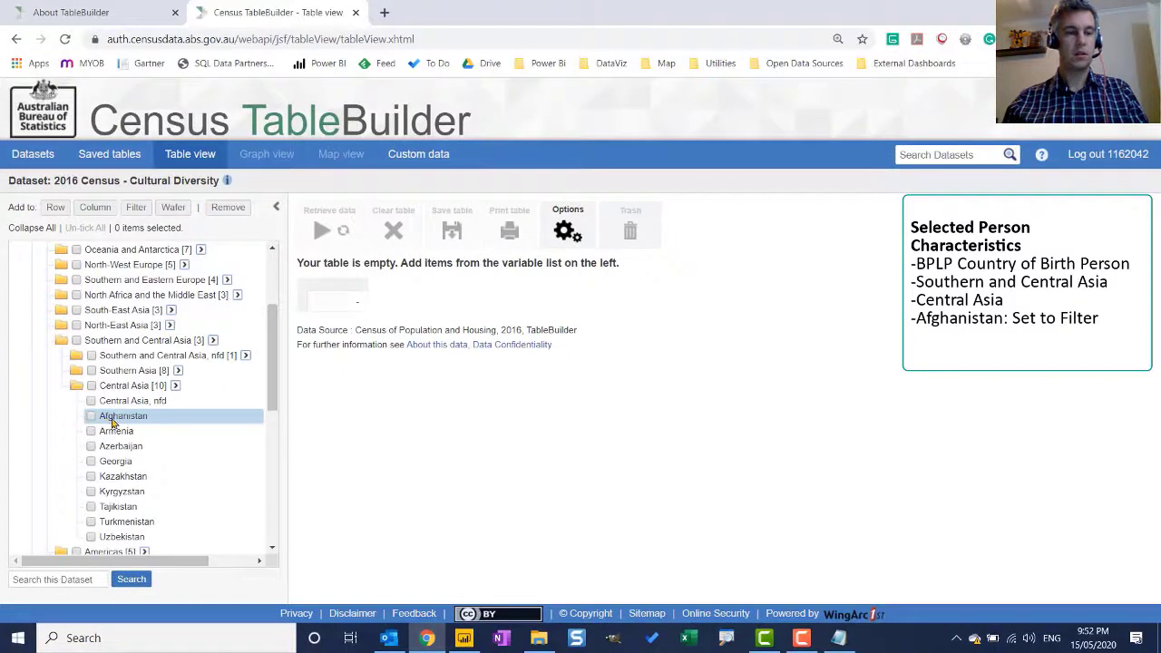
- Tick Afghanistan and apply it as a filter on the table
click(92, 416)
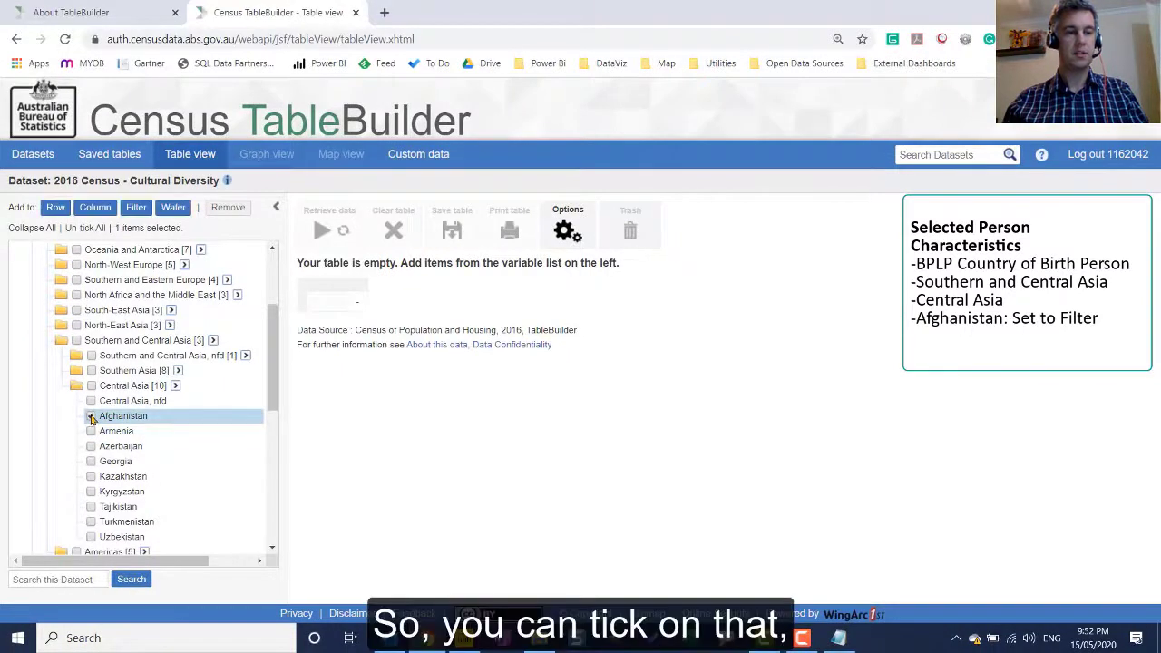
click(136, 209)
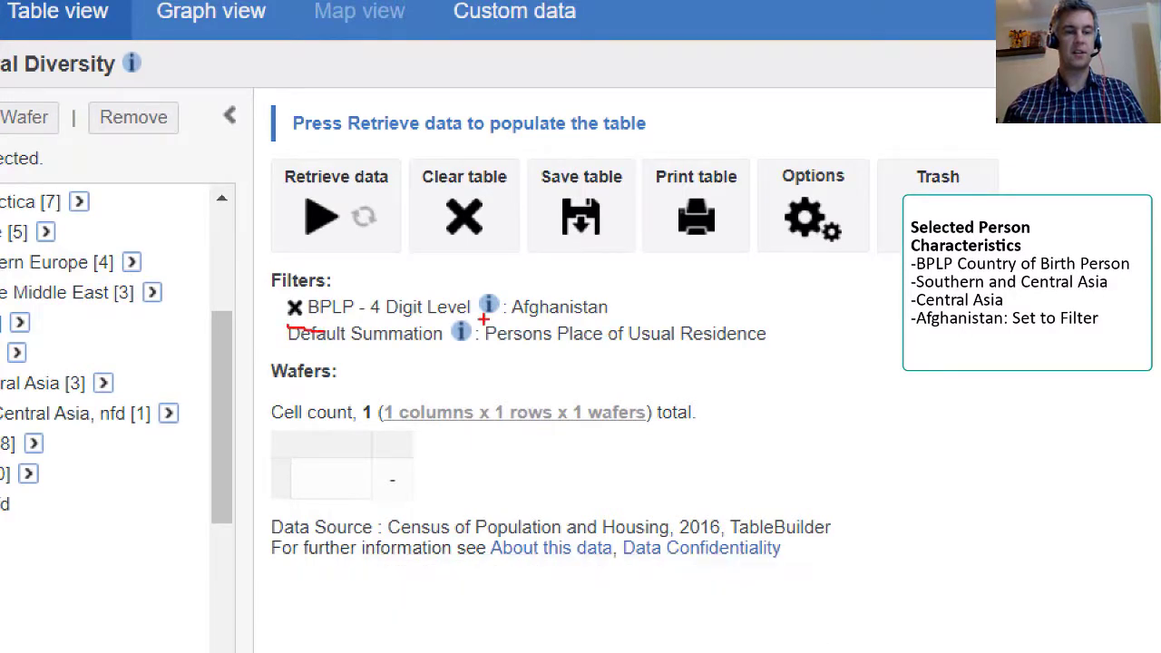
drag(514, 324, 613, 324)
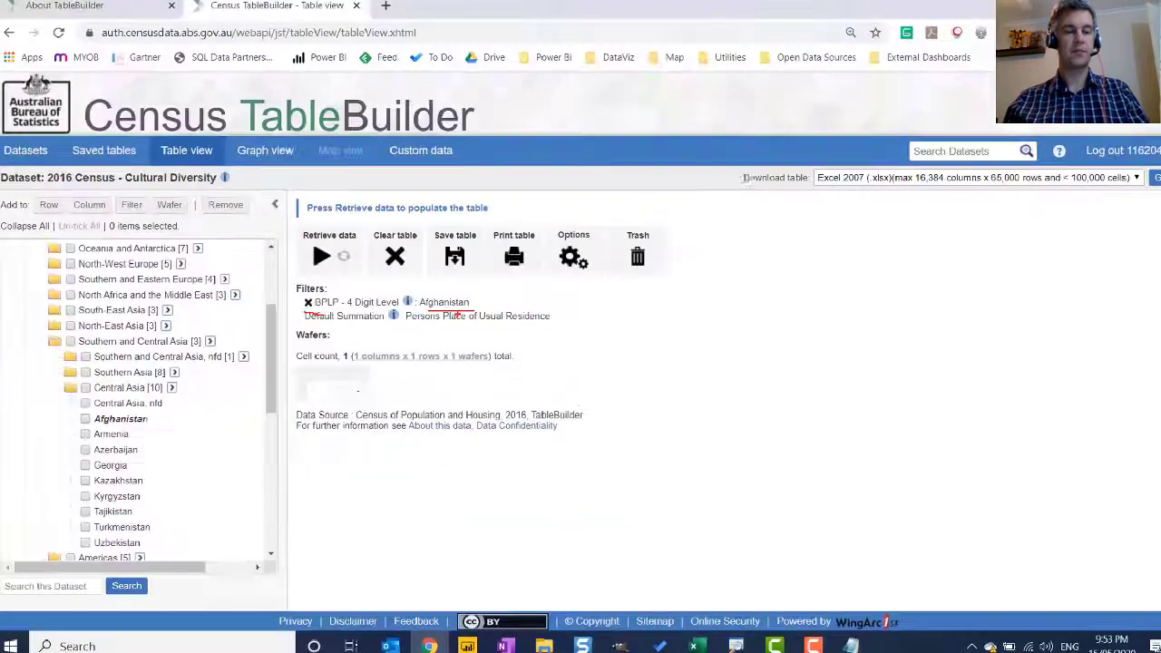
- Collapse Selected Person Characteristics and expand Geographical Areas (Usual Residence)
scroll(168, 359, up, 3)
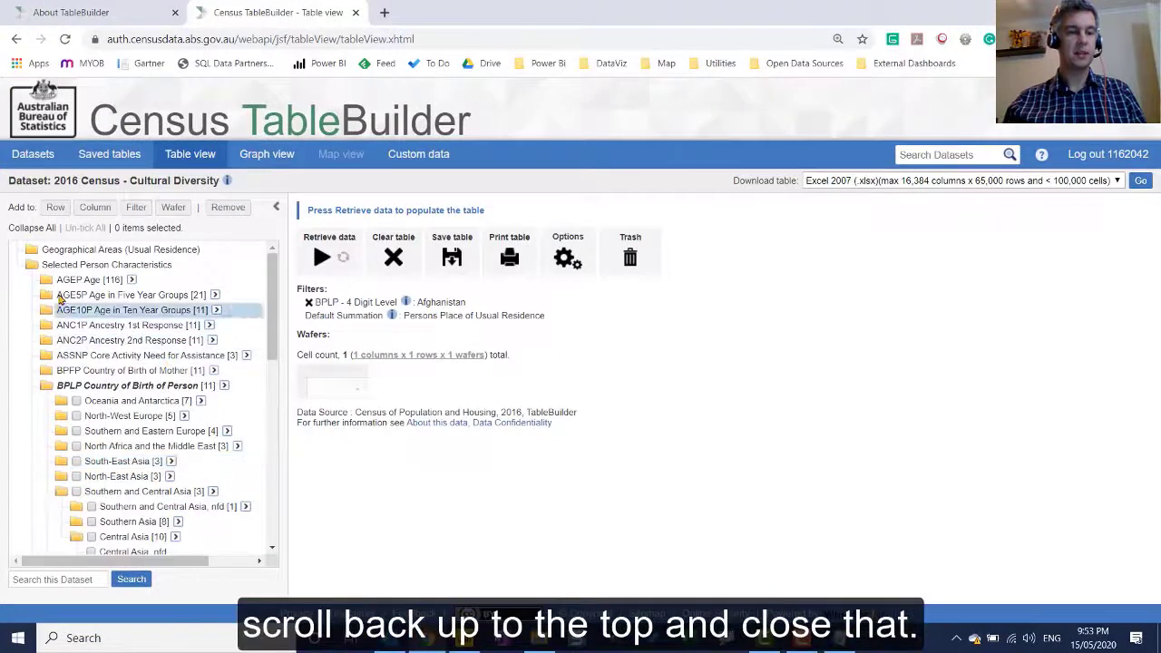
click(34, 265)
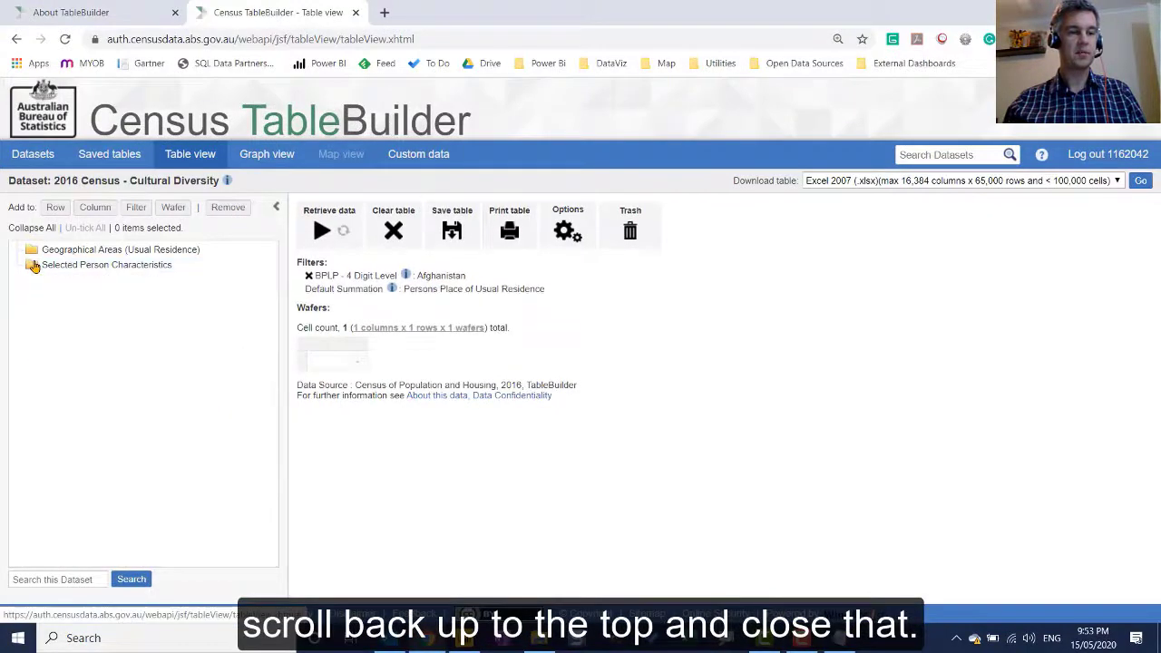
click(33, 251)
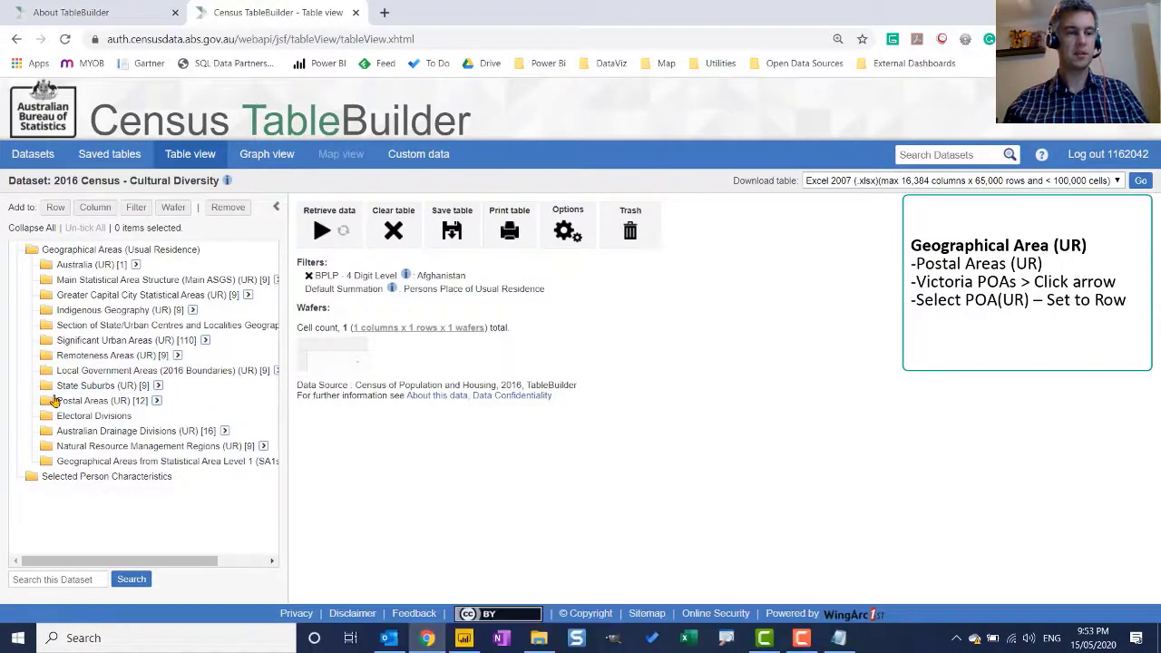
- Expand Postal Areas (UR) and select all 695 Victoria POAs at the POA (UR) level
click(47, 402)
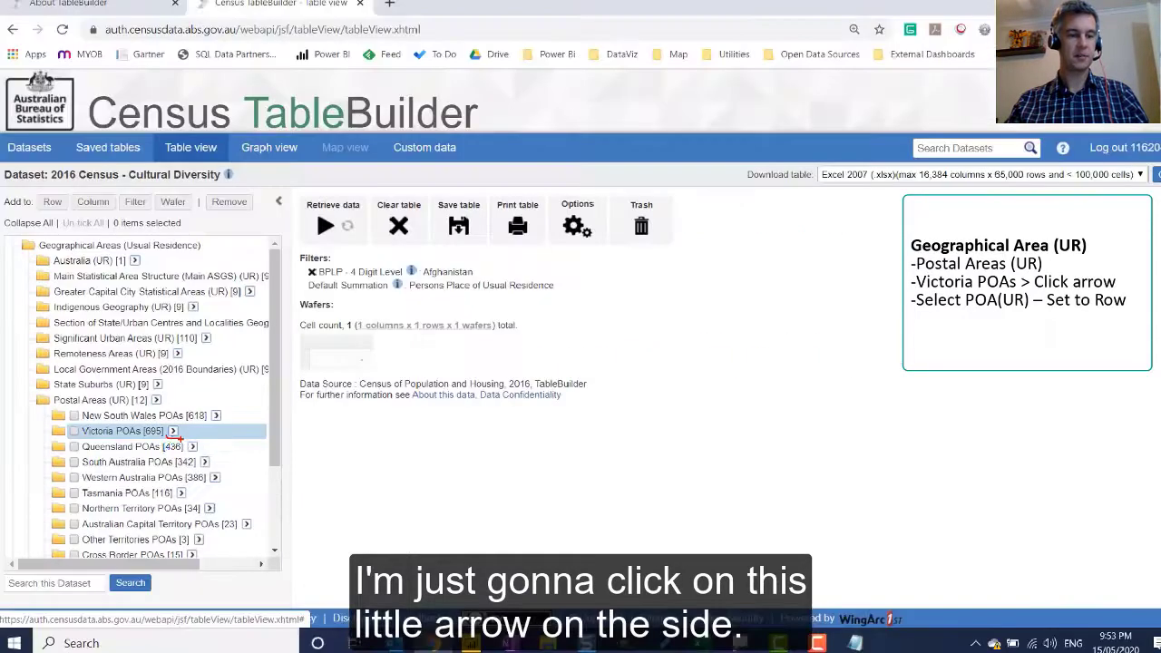
click(180, 429)
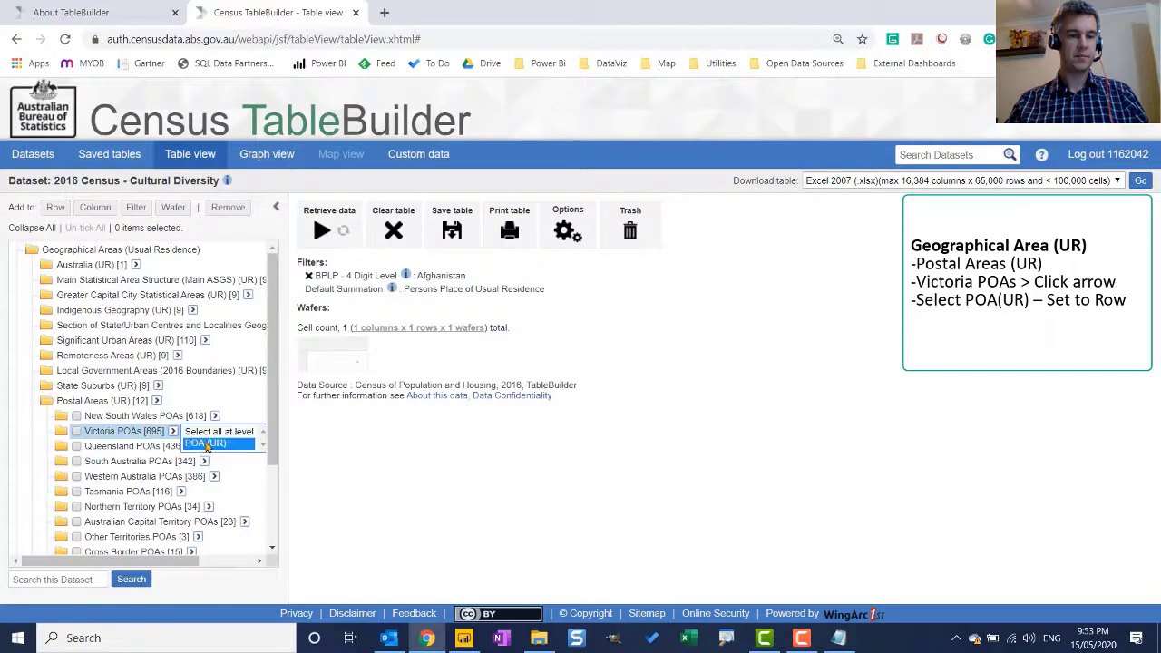
click(207, 445)
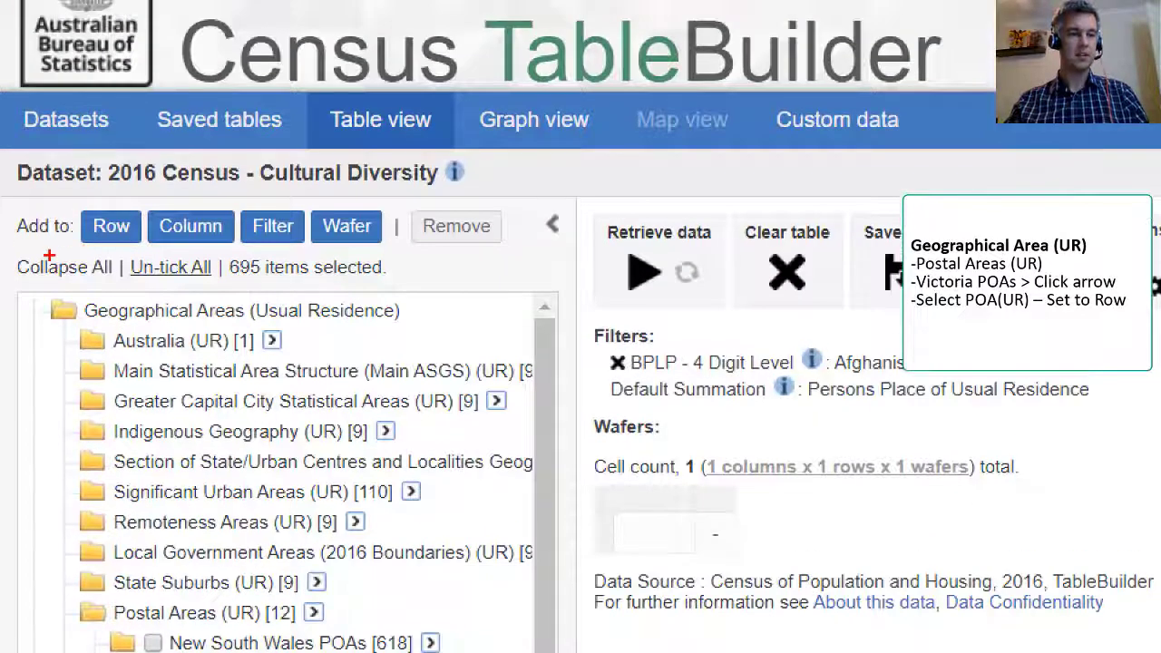
drag(25, 222, 141, 227)
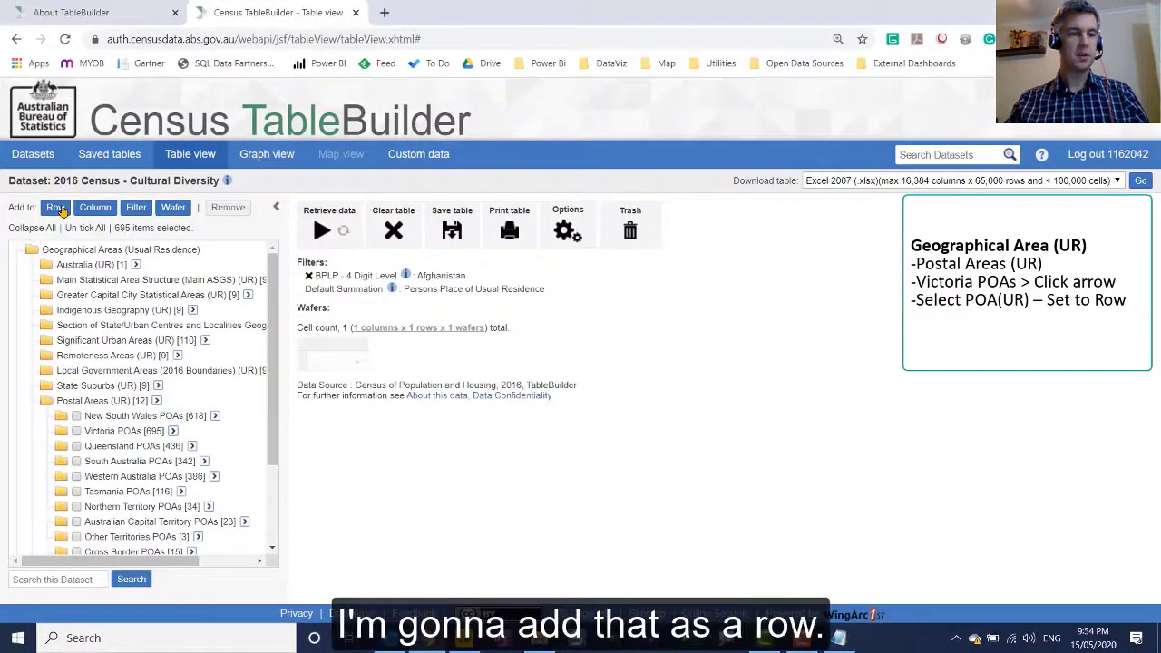
- Add the Victorian postcodes as rows and retrieve data; 3000, VIC shows 9
click(56, 208)
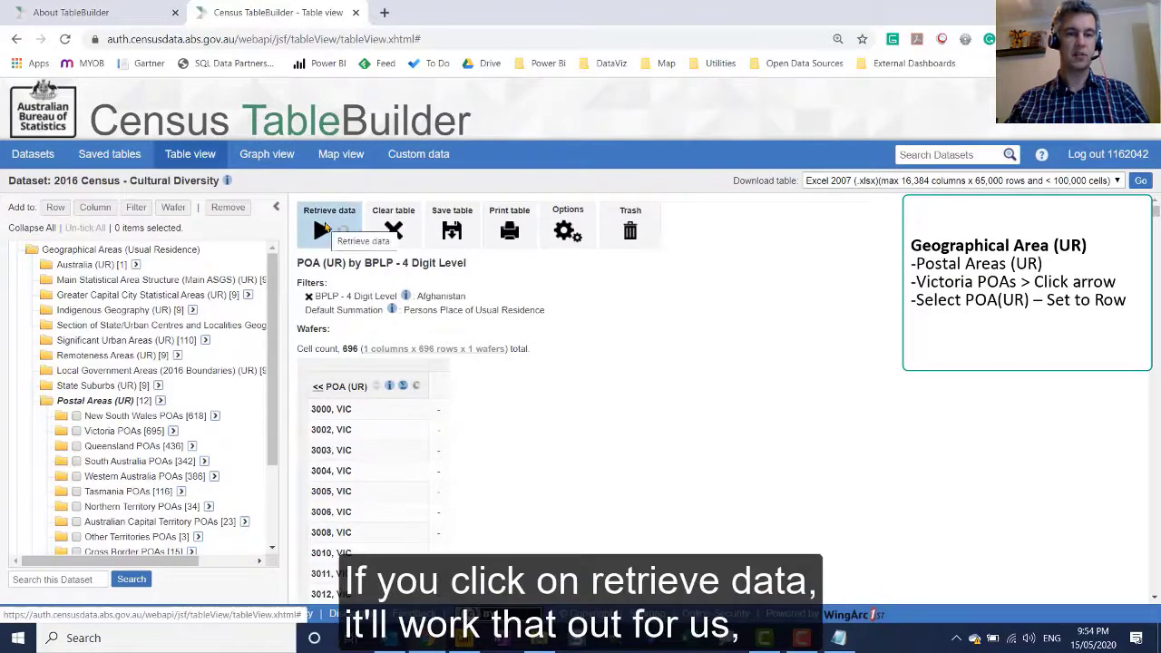
click(322, 230)
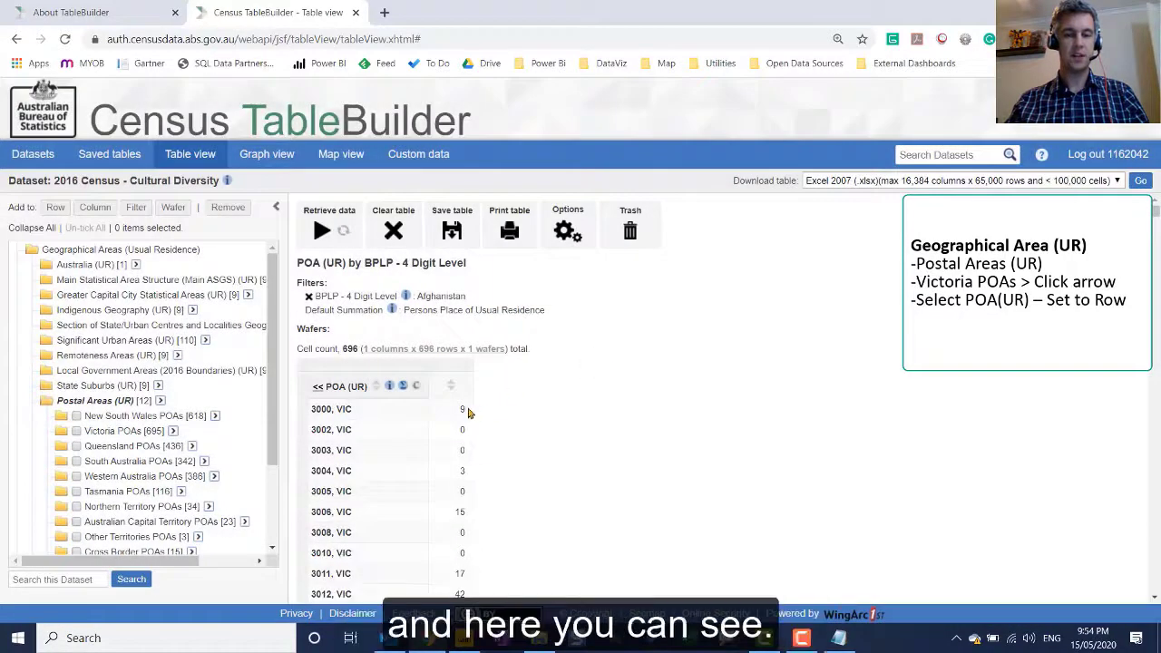
scroll(481, 408, down, 1)
scroll(441, 383, up, 1)
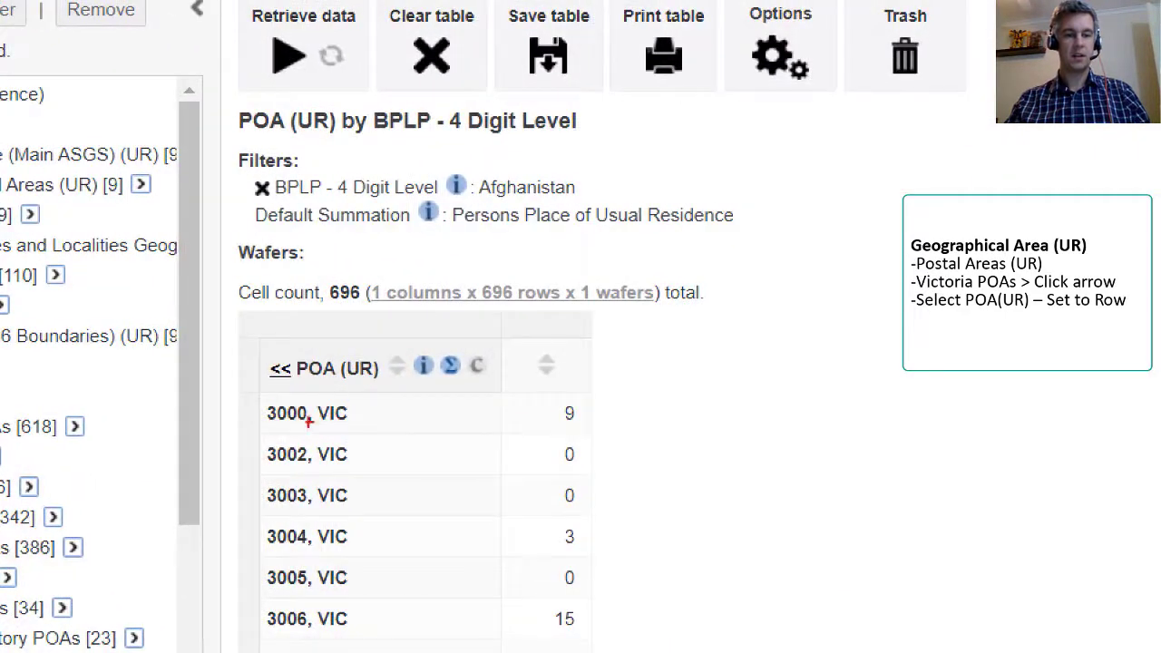
drag(312, 416, 332, 416)
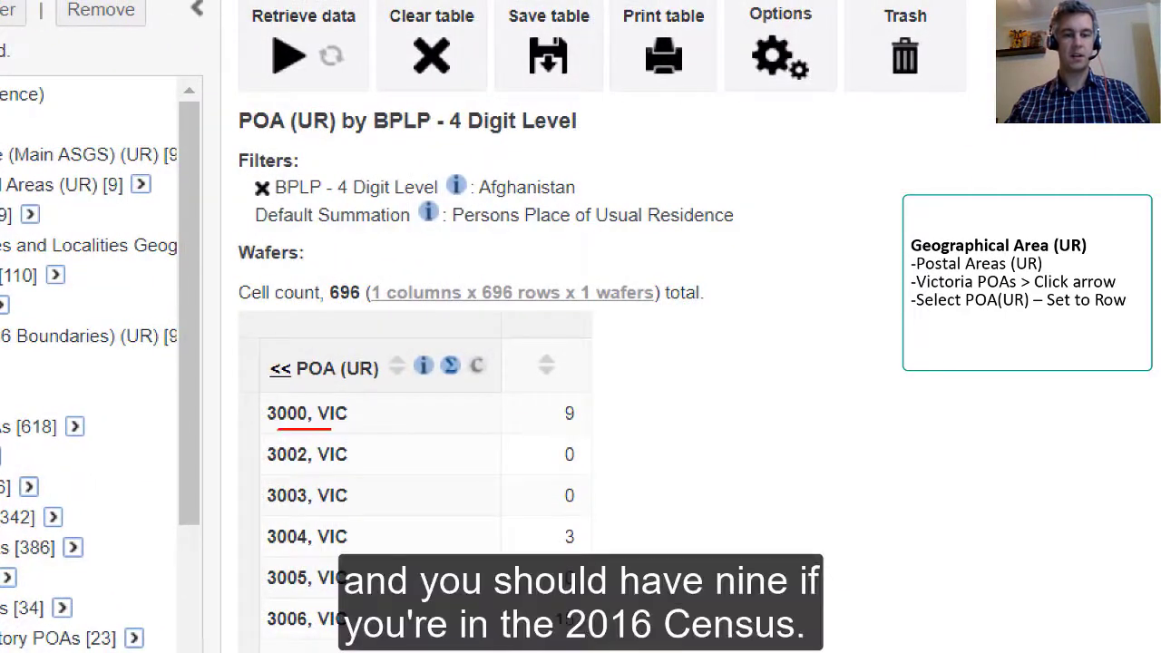
drag(551, 427, 587, 428)
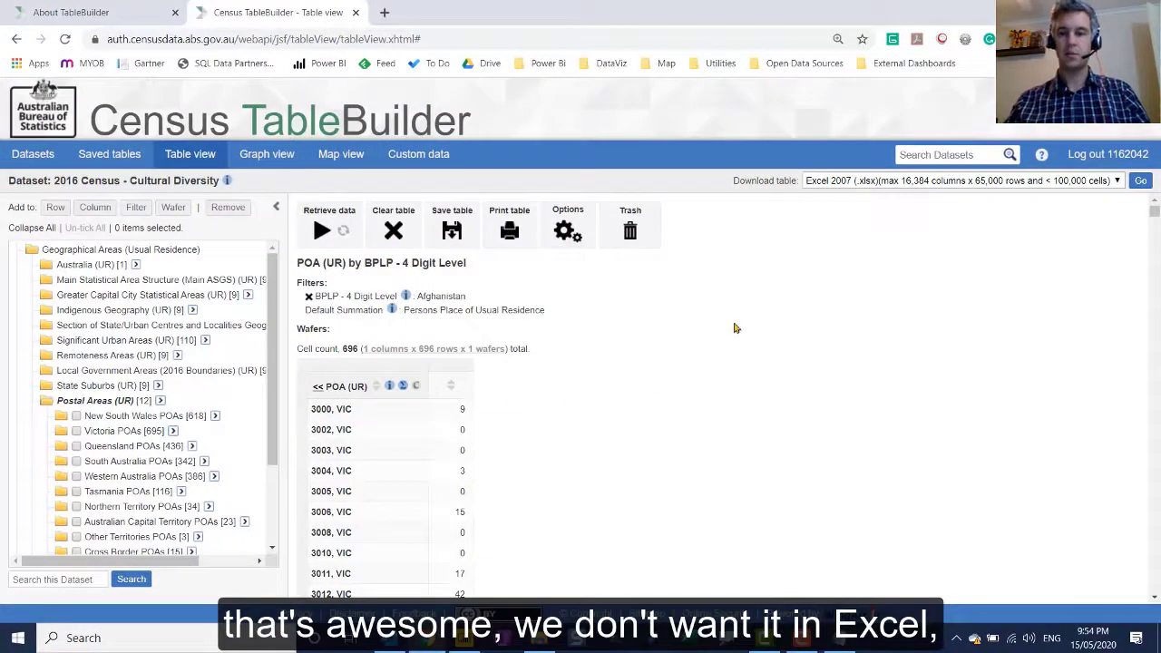
- Download the table in CSV String Value (.csv) format as table.csv
click(871, 182)
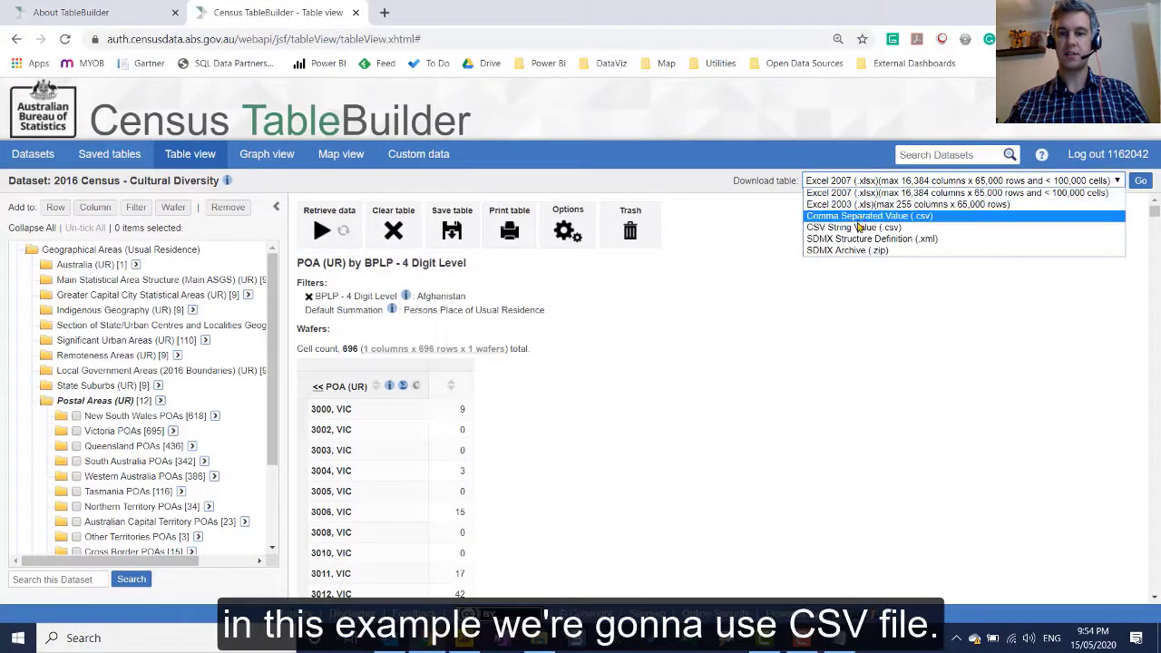
click(857, 227)
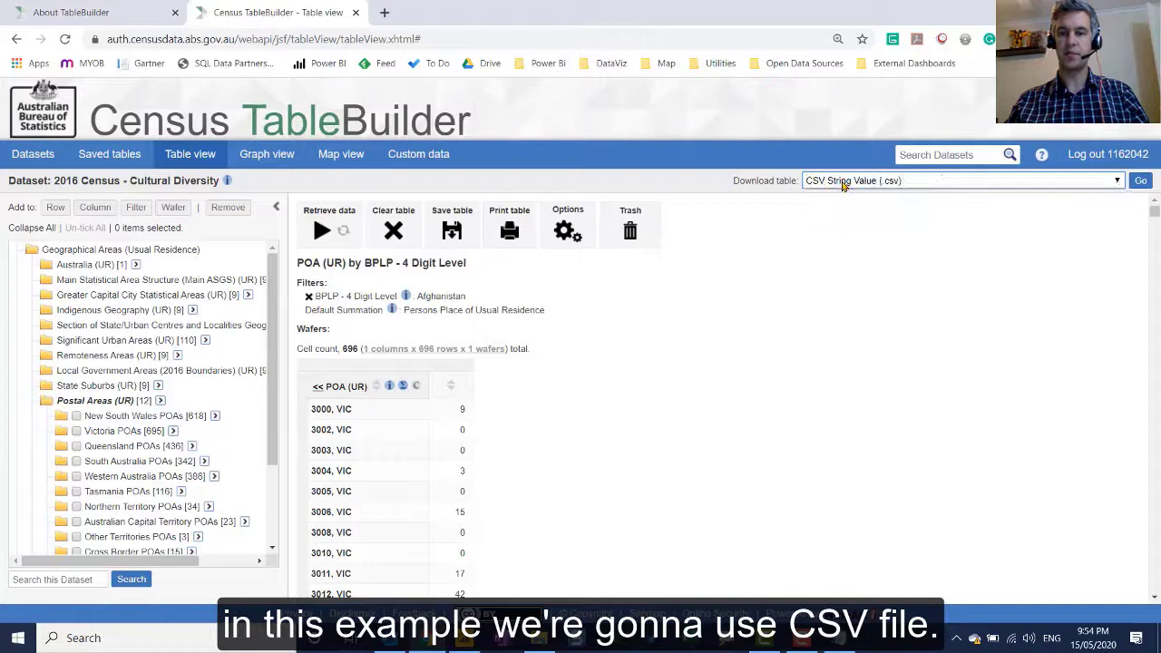
click(1141, 182)
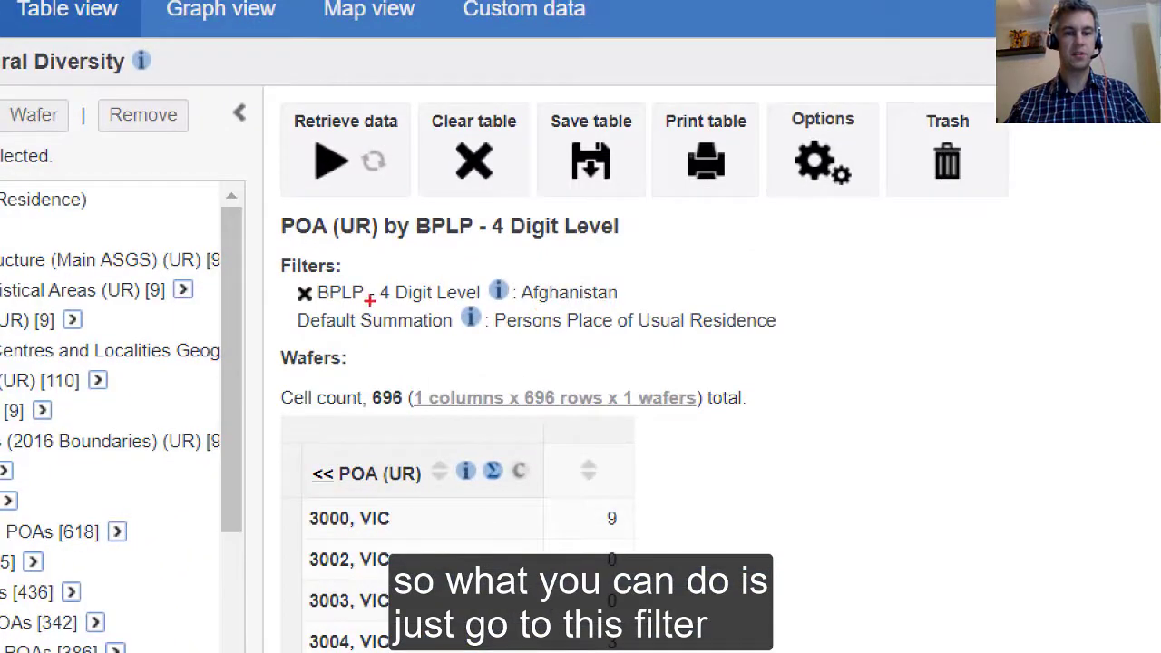
- Drop the BPLP Afghanistan filter and retrieve data again; 3000, VIC now shows 37,979
drag(344, 302, 447, 307)
drag(579, 318, 609, 316)
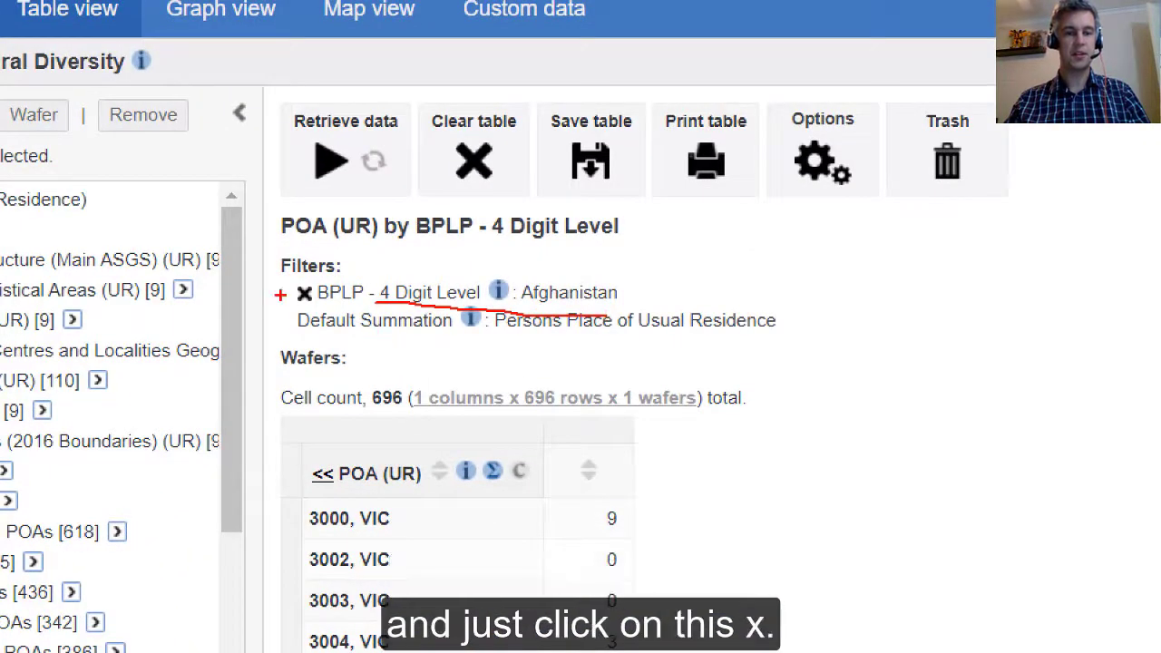
drag(281, 295, 322, 308)
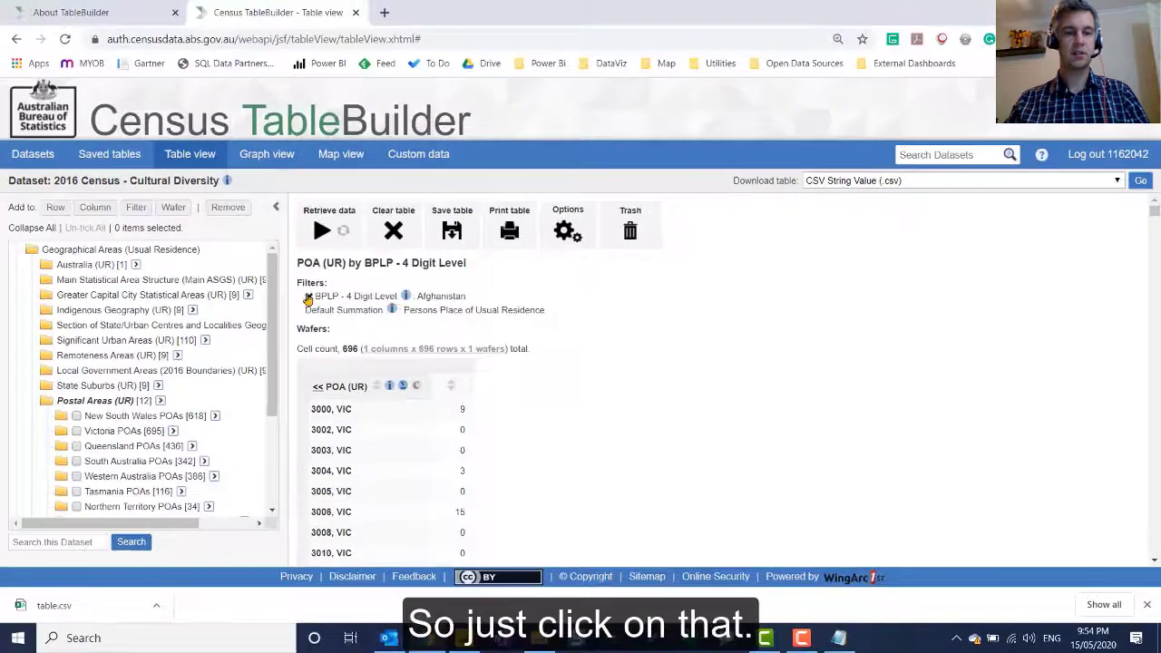
click(305, 293)
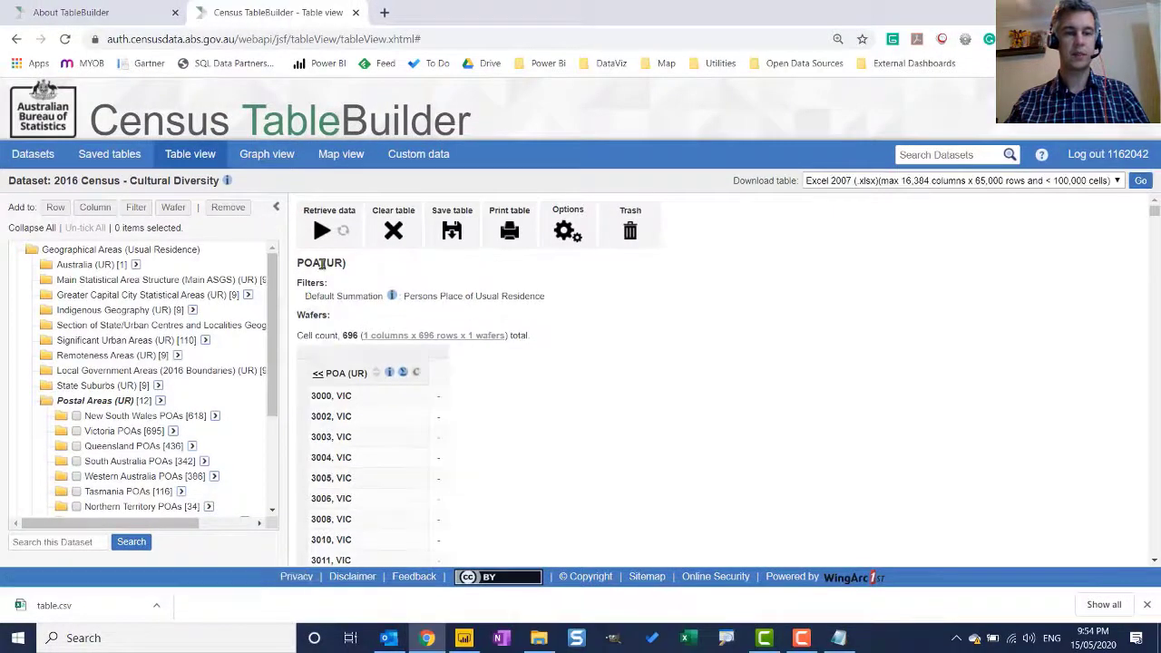
click(322, 230)
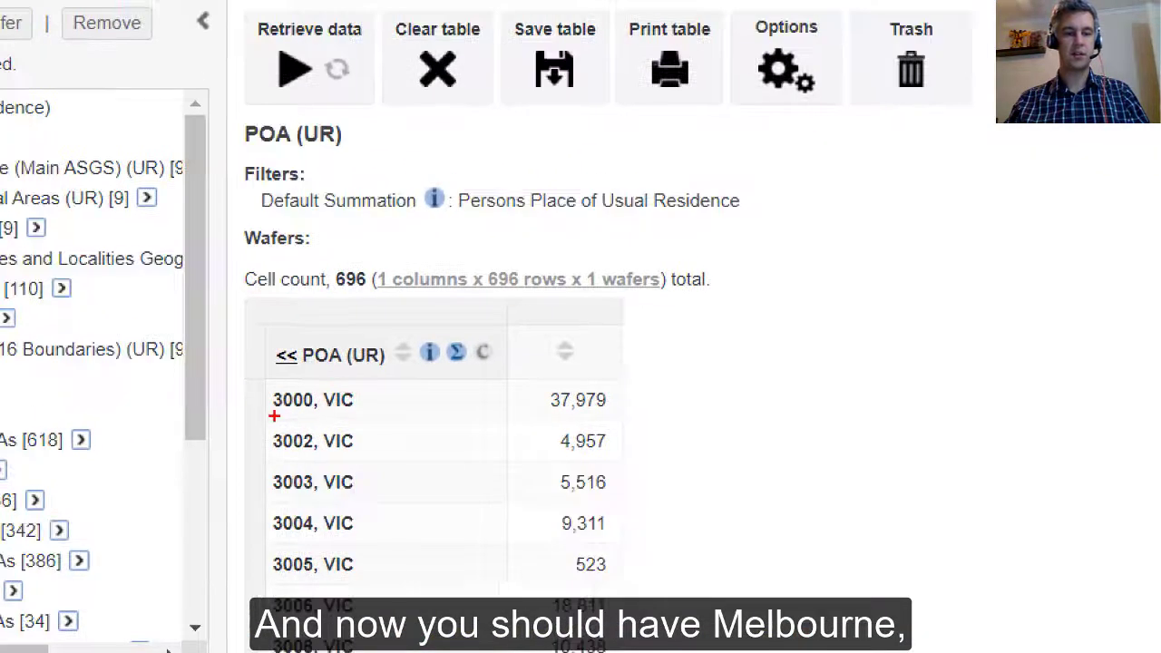
drag(311, 401, 352, 402)
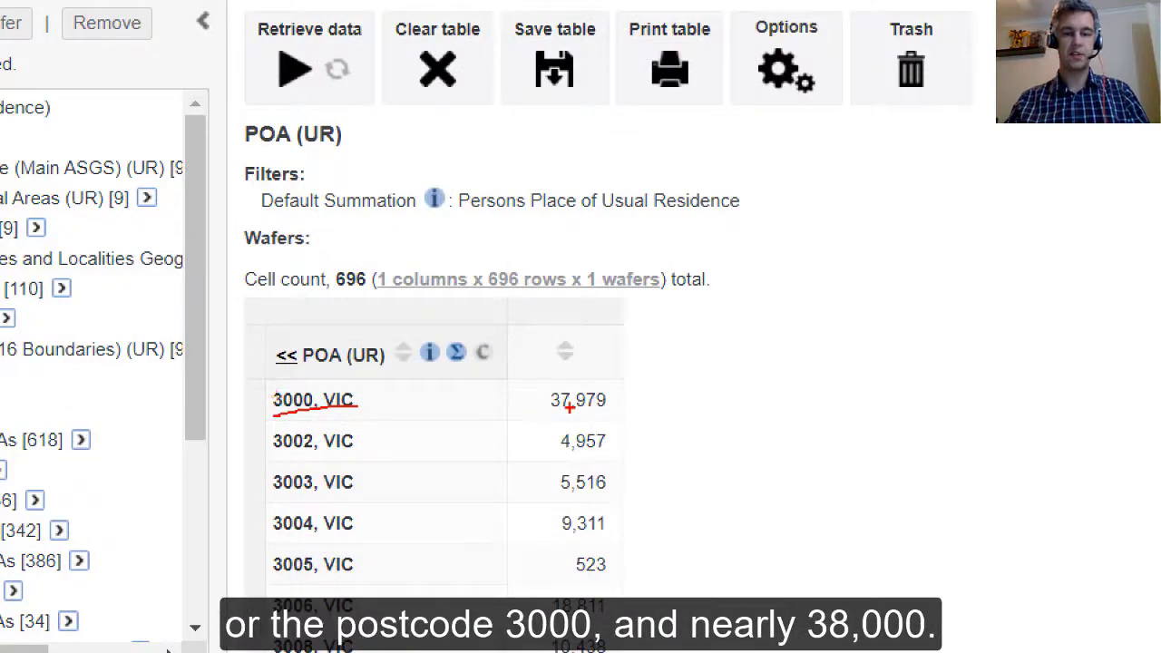
drag(543, 414, 652, 418)
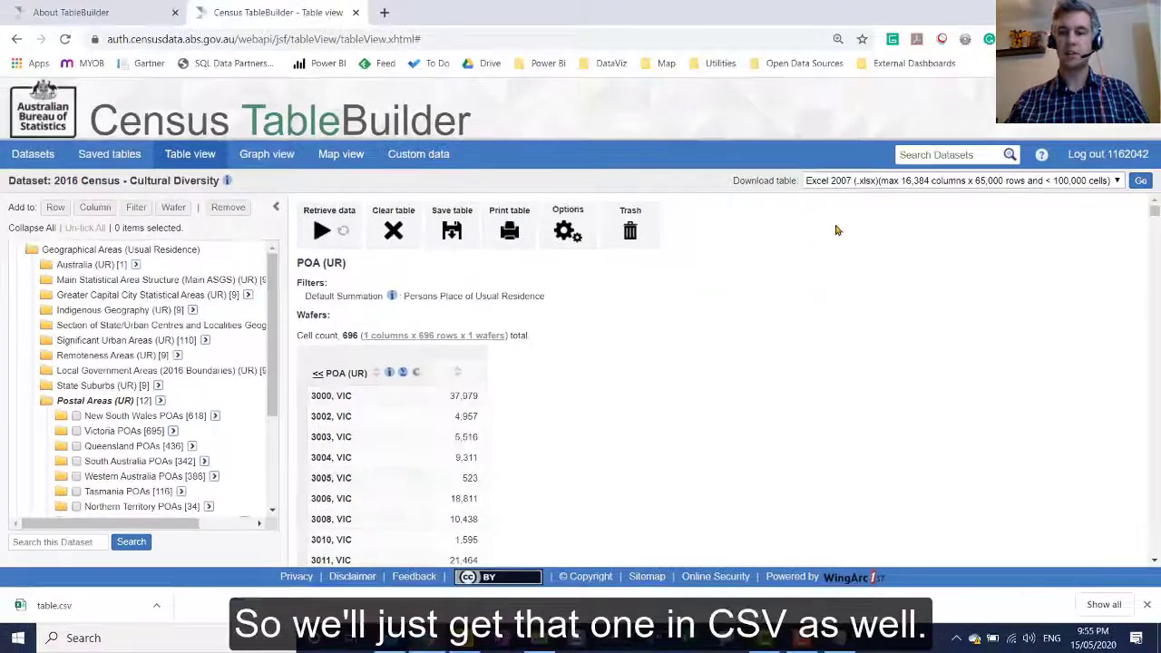
- Download the total-population postcode table in Comma Separated Value (.csv) format as table (1).csv
click(862, 182)
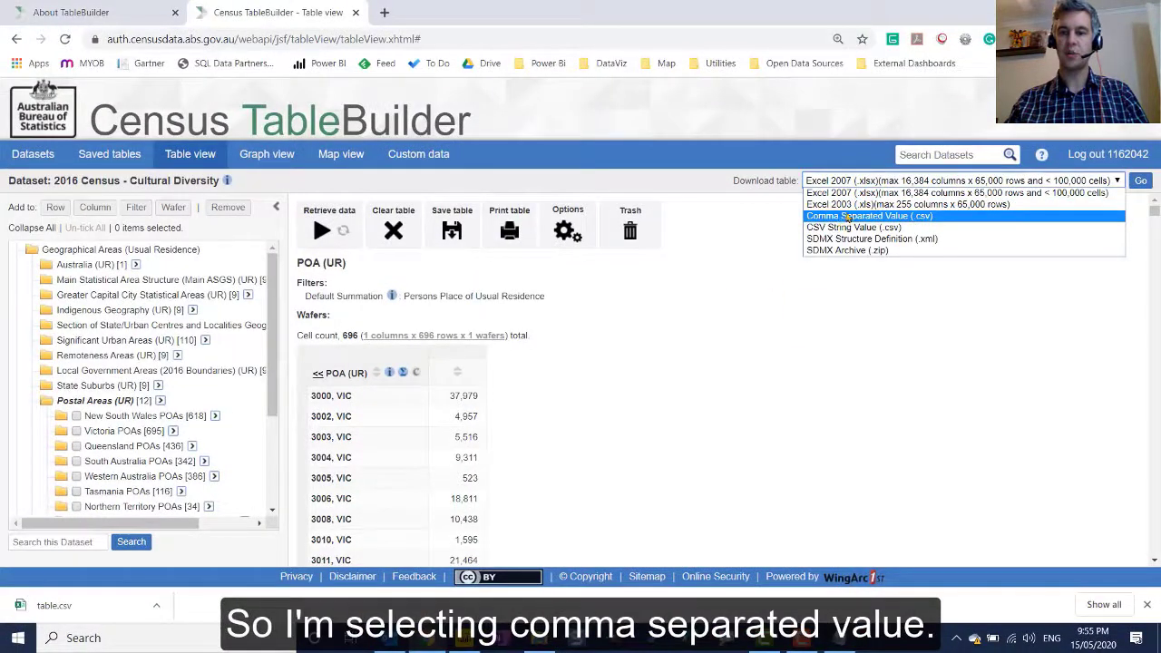
click(853, 217)
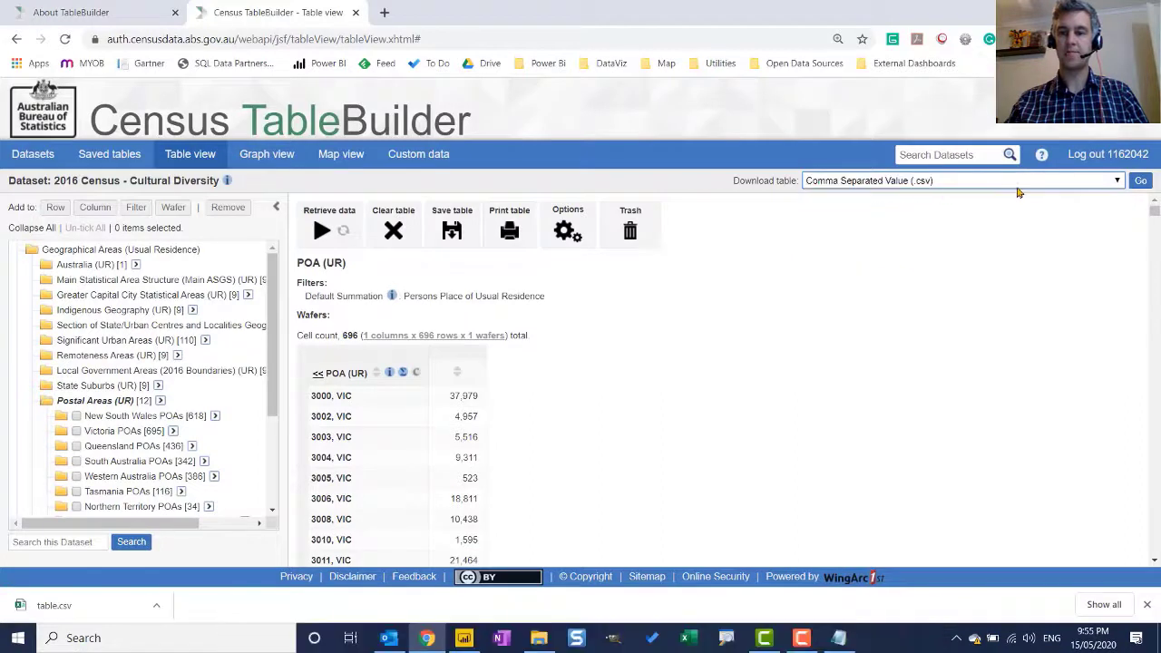
click(1140, 180)
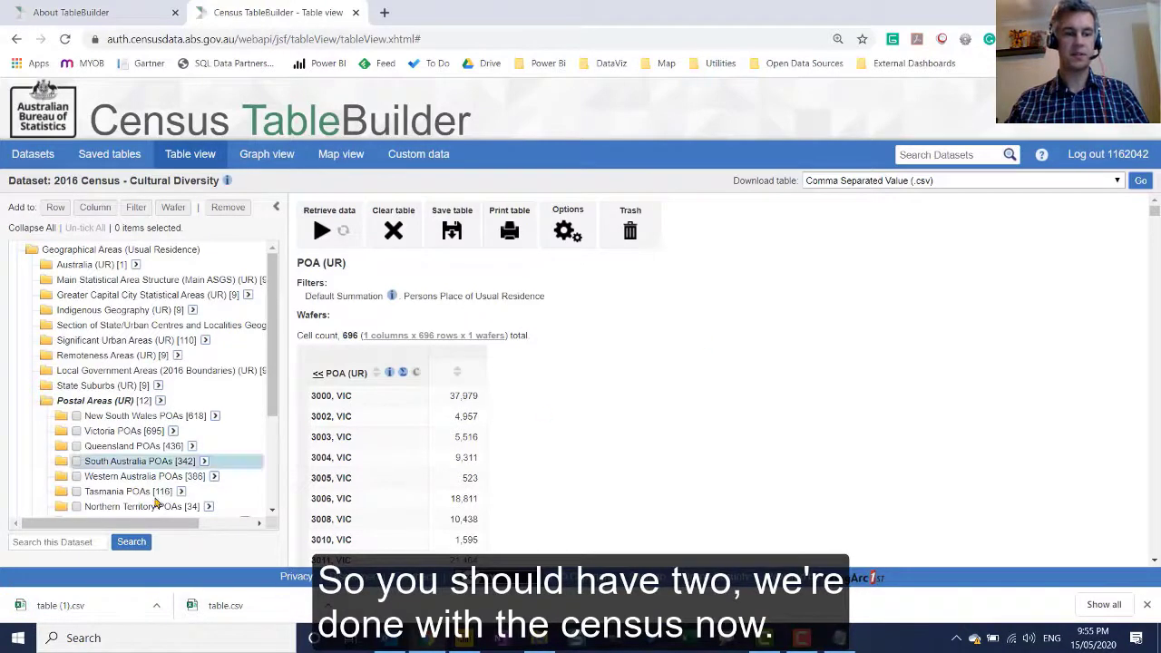
- In the Downloads folder, rename the table CSV to 'Afghan by postcode'
mouse_move(540, 638)
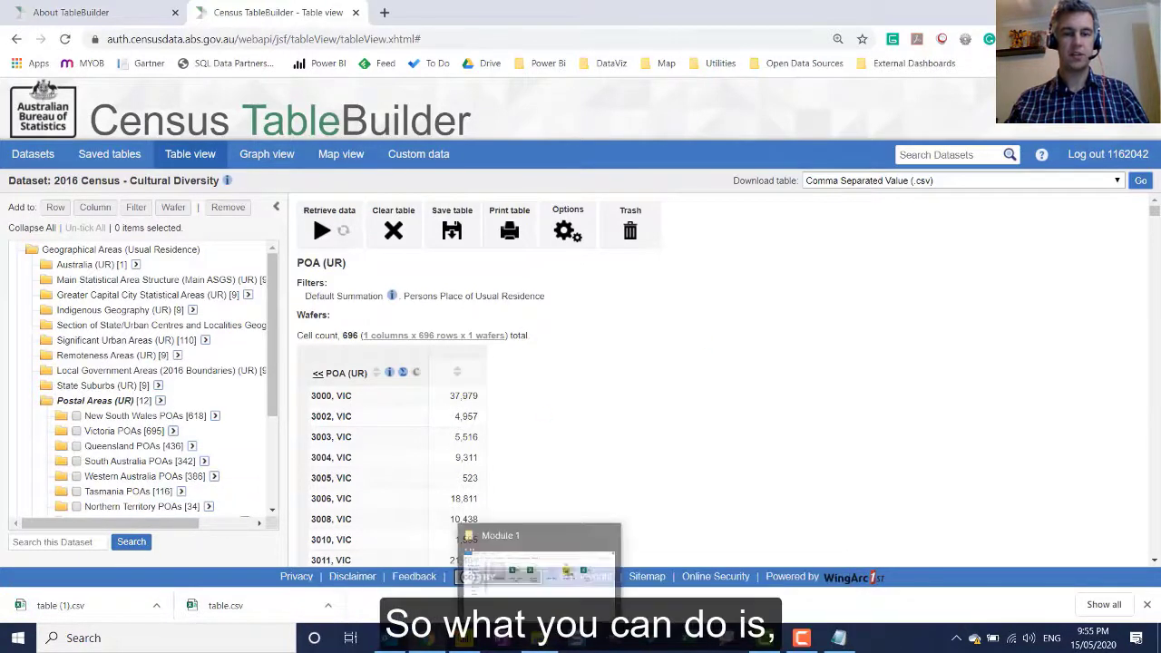
click(599, 555)
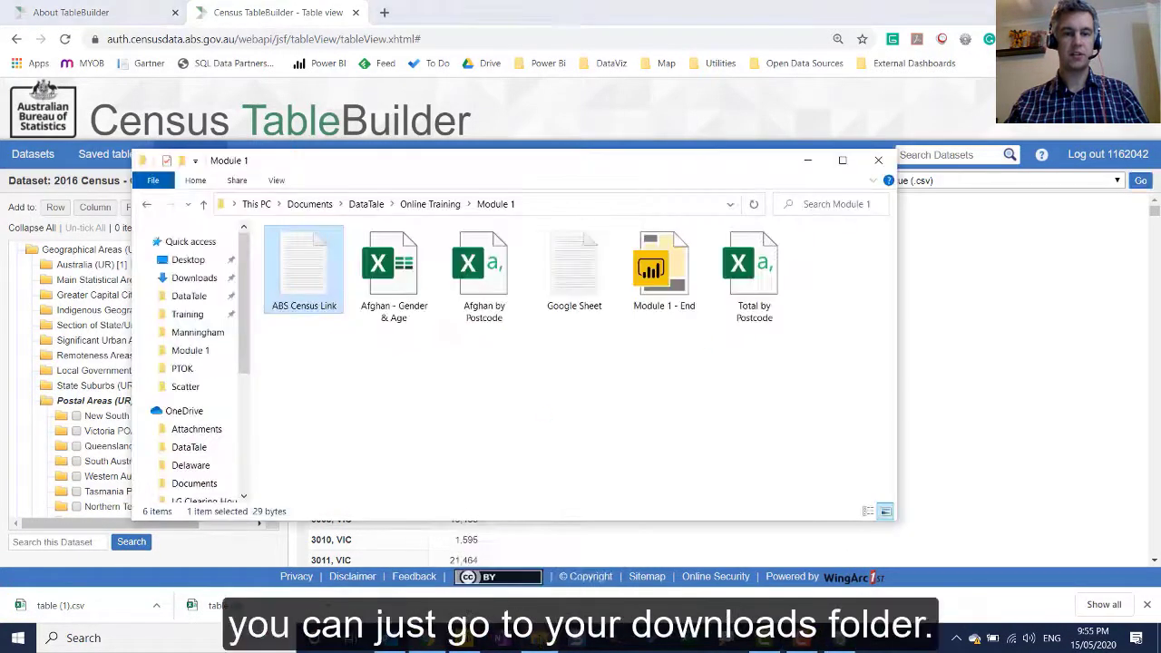
click(196, 278)
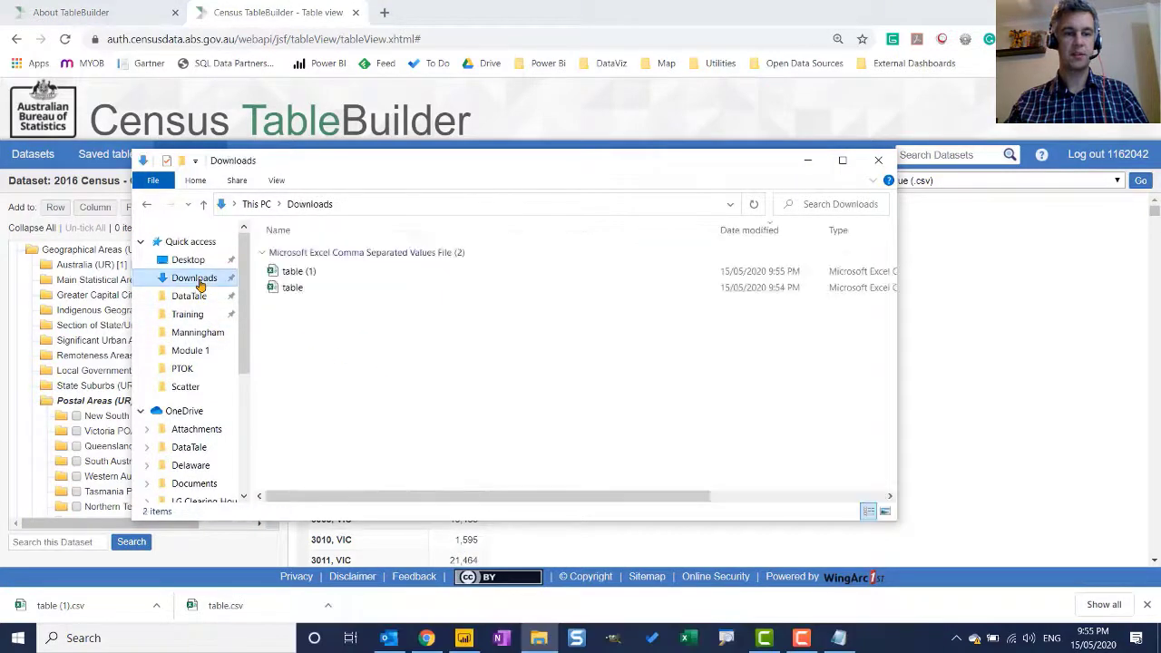
right_click(307, 288)
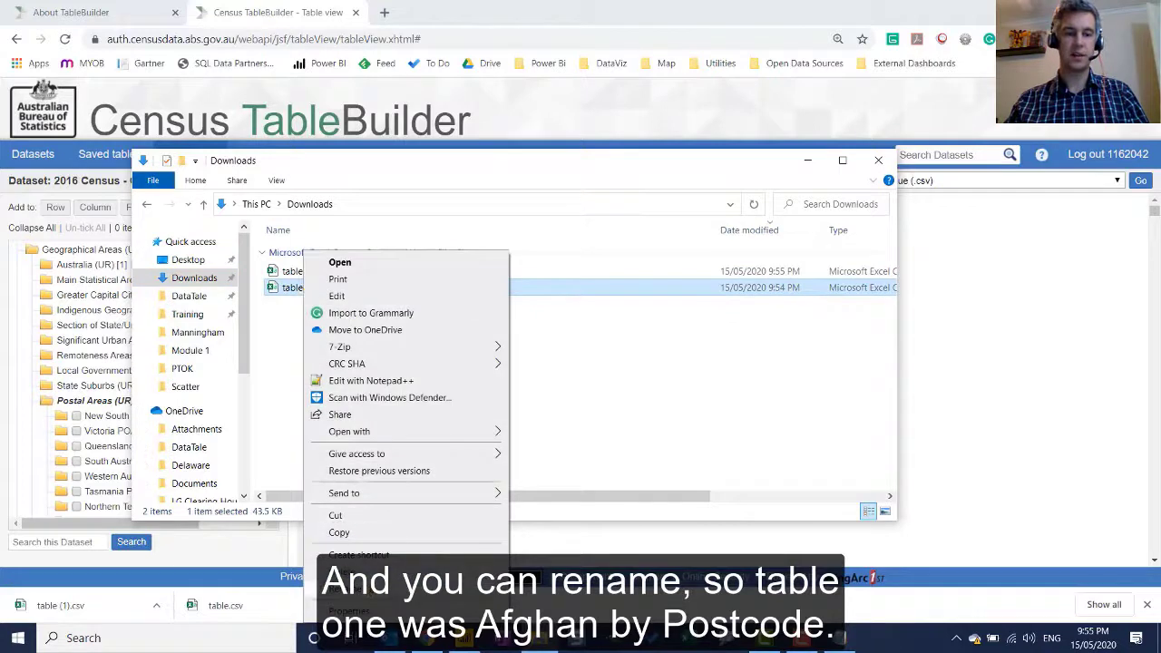
text(mAfg)
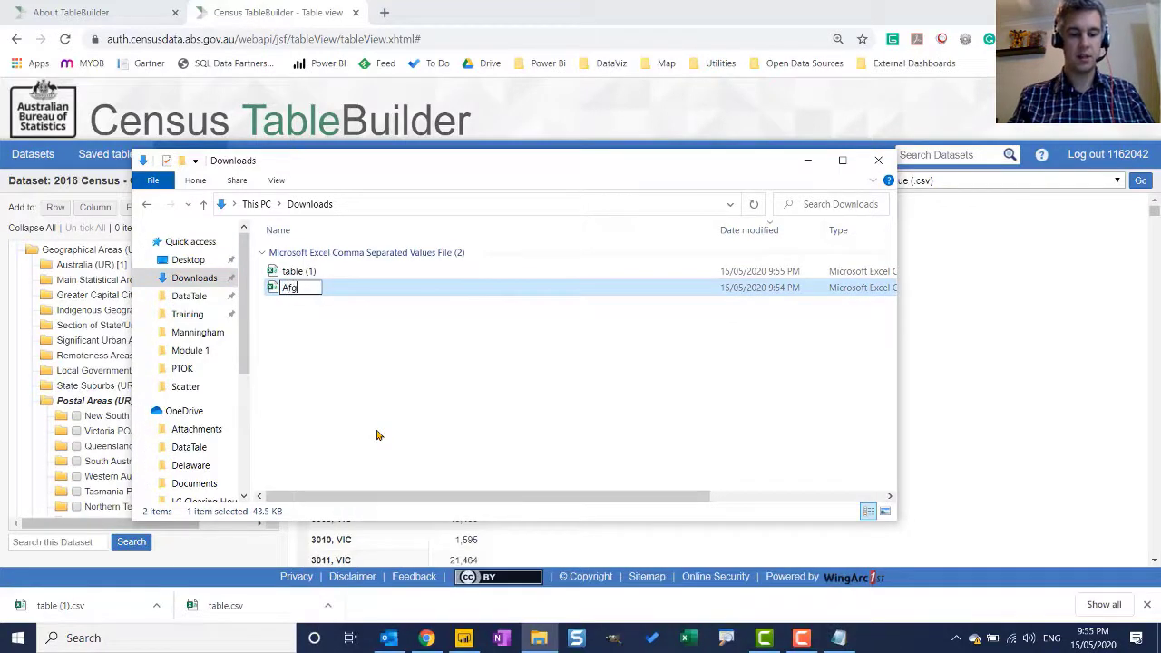
text(han )
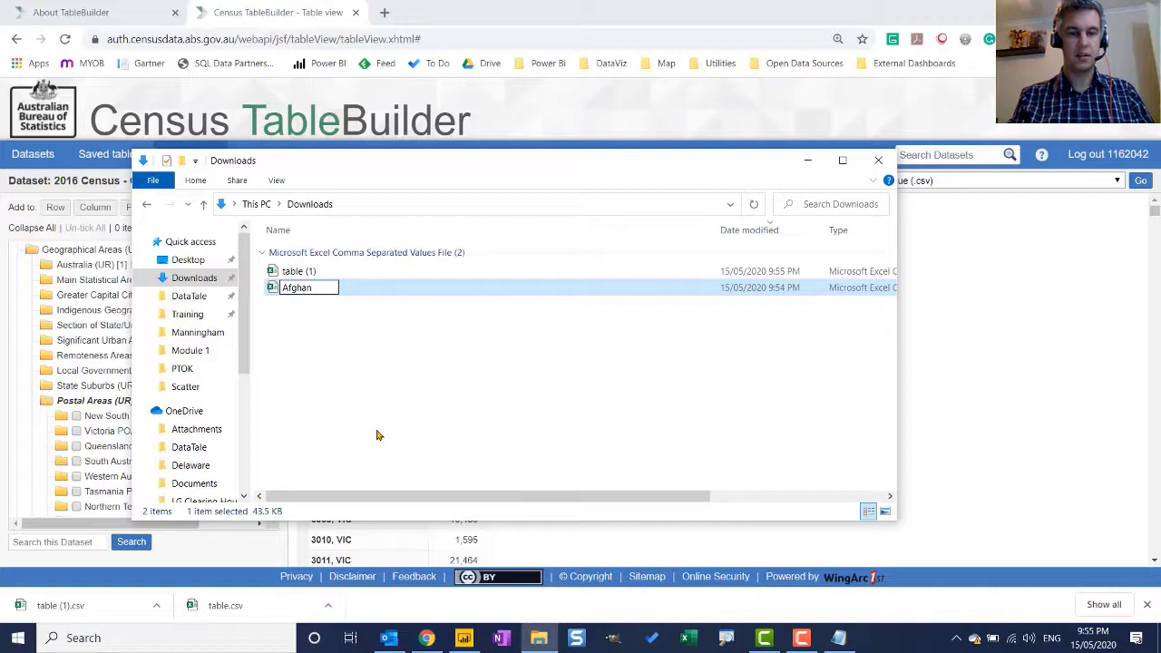
text(by )
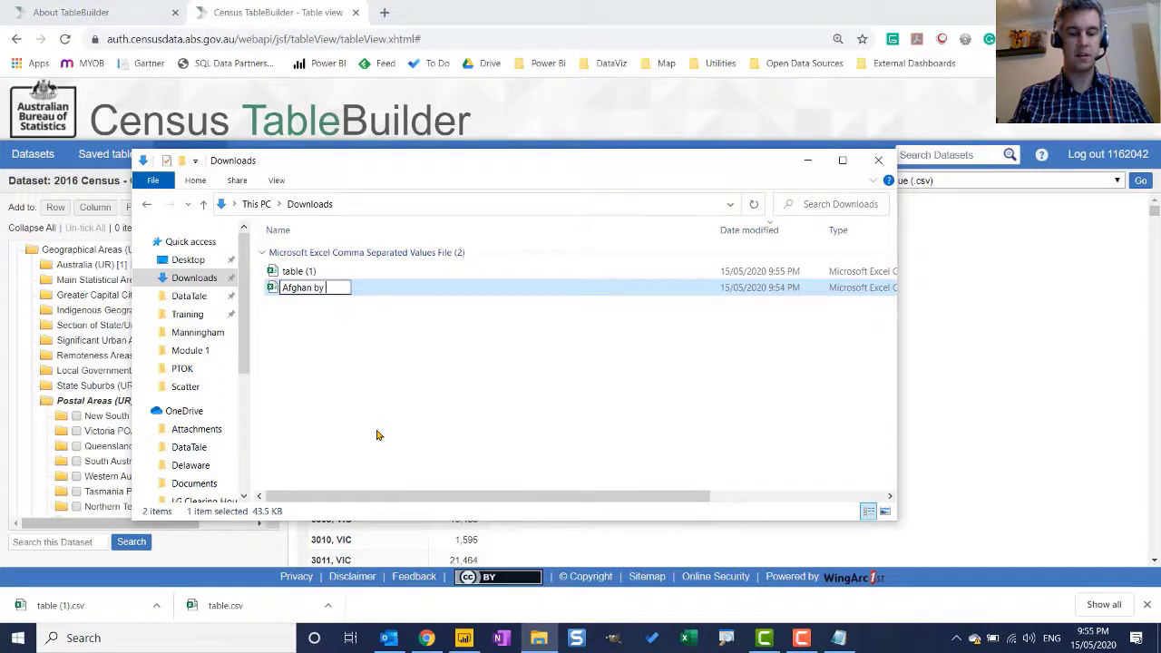
text(postcode)
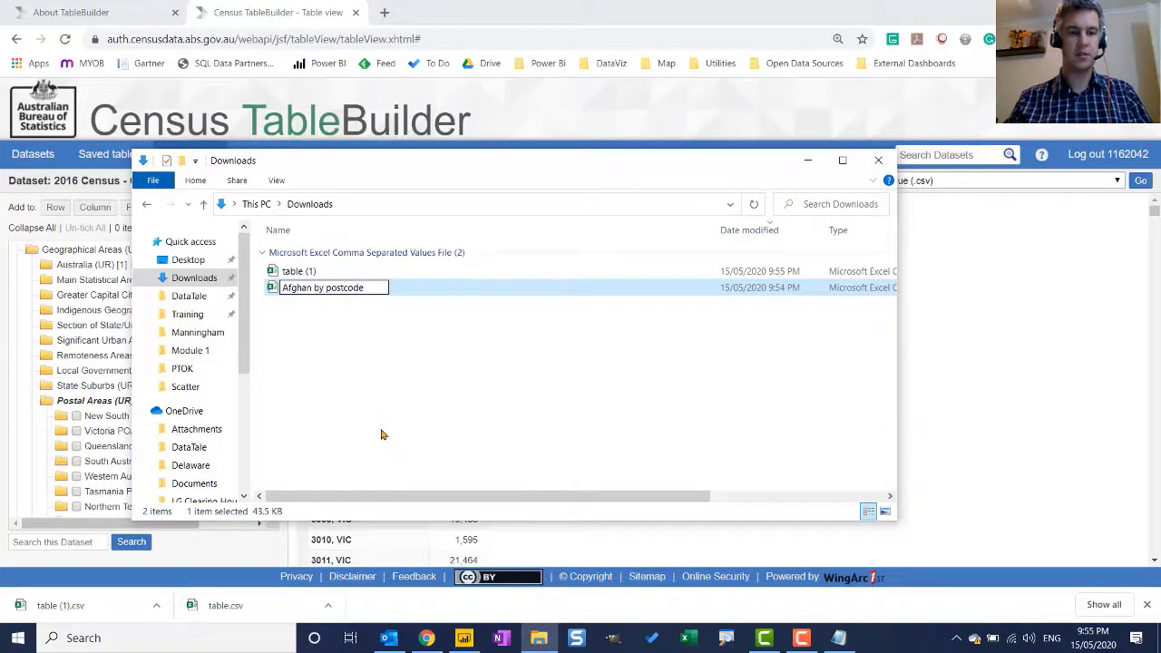
click(383, 329)
- Rename the table (1) CSV to 'Total by postcode'
click(300, 271)
right_click(303, 270)
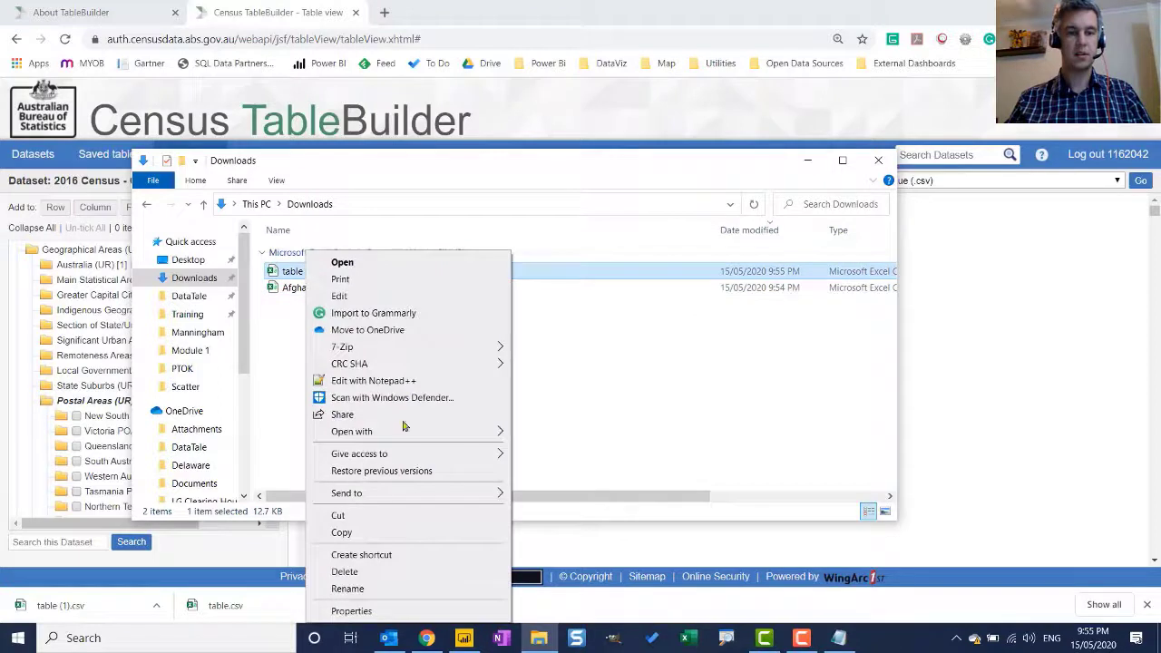
click(370, 590)
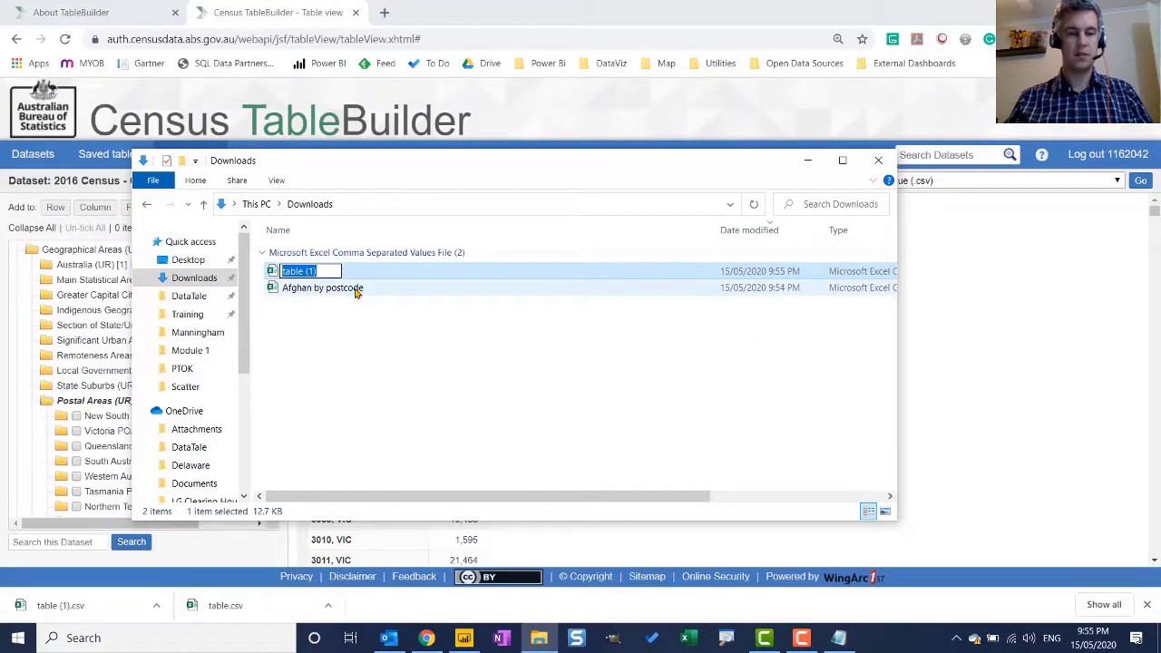
right_click(334, 270)
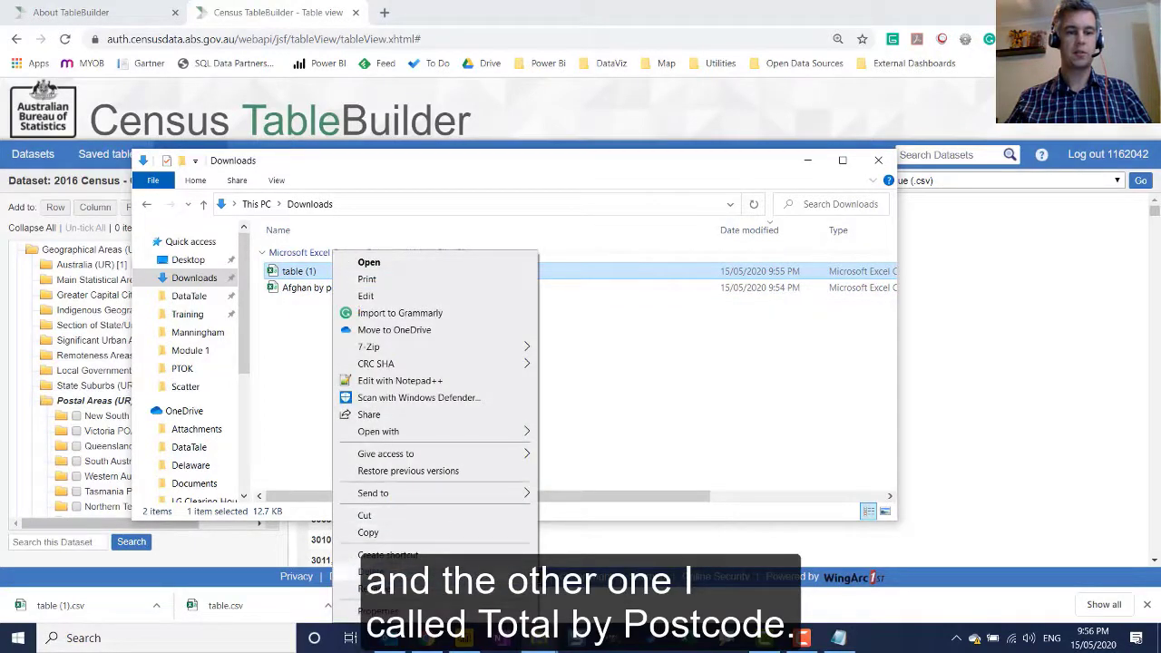
click(388, 585)
text(Tota)
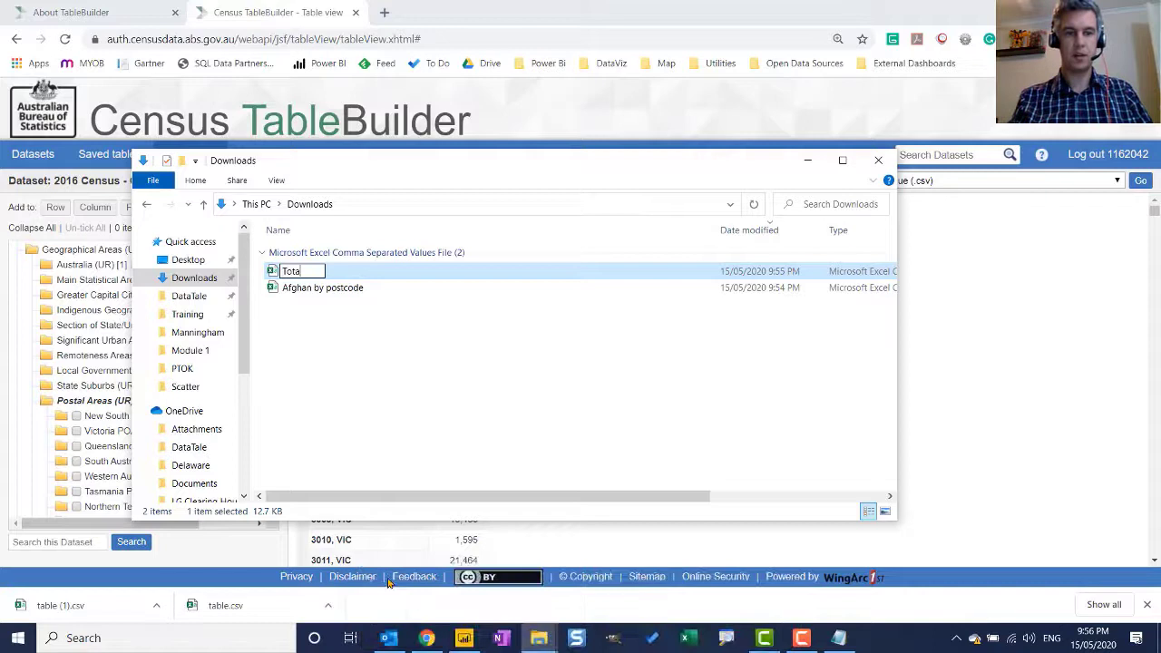
text(l by pos)
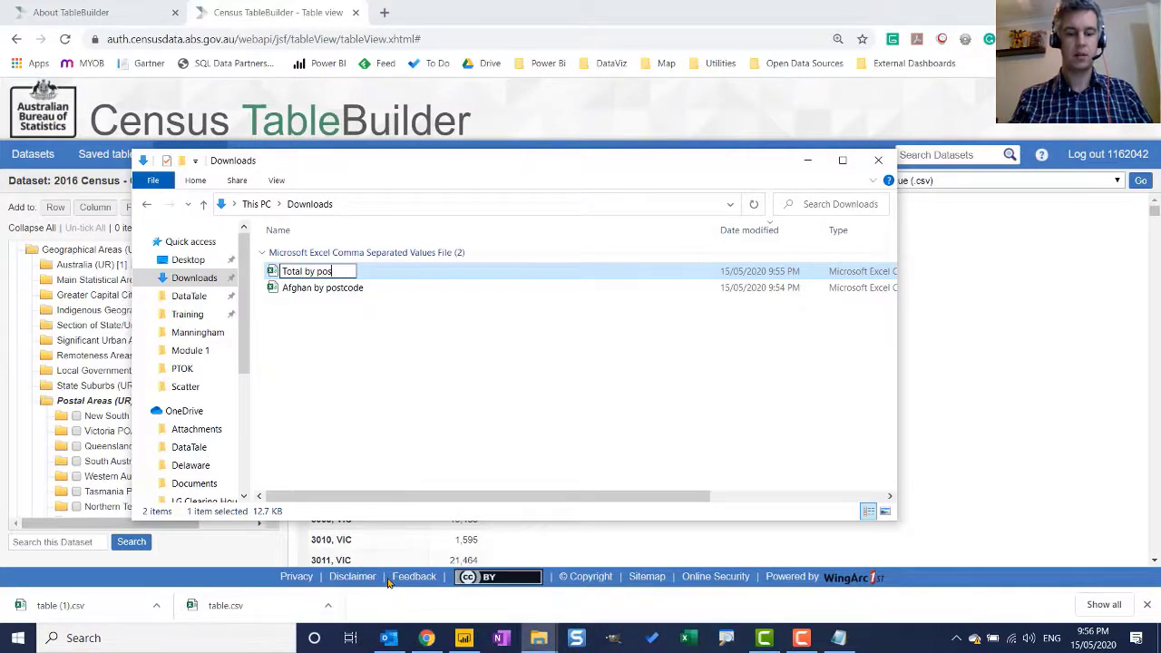
text(tcode)
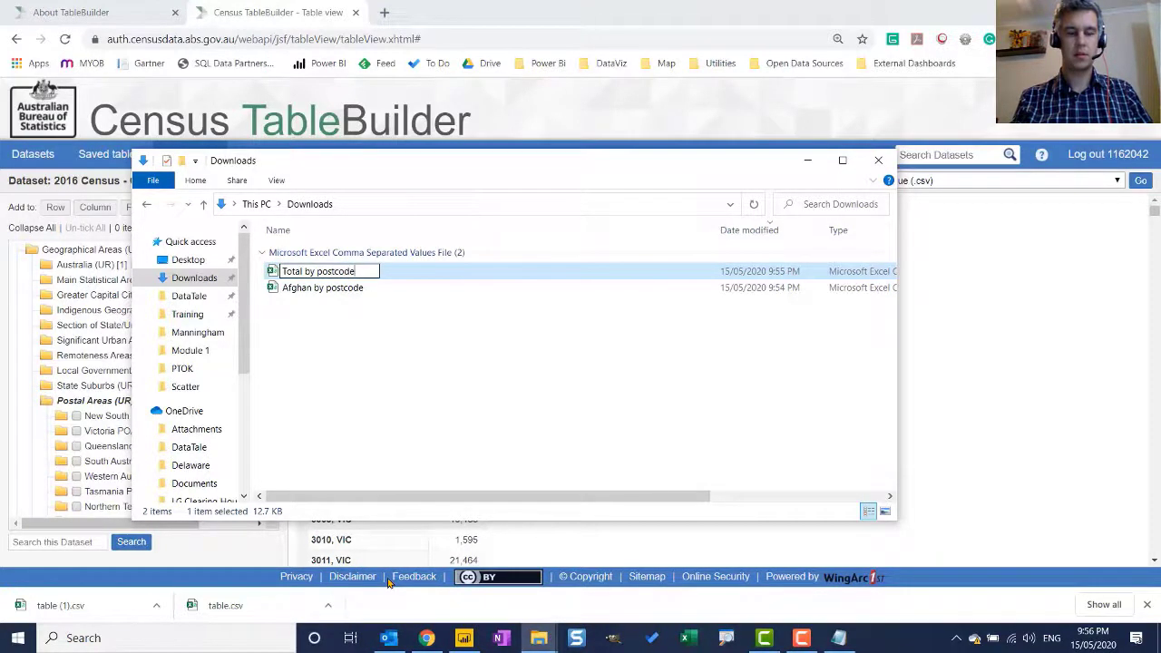
key(Return)
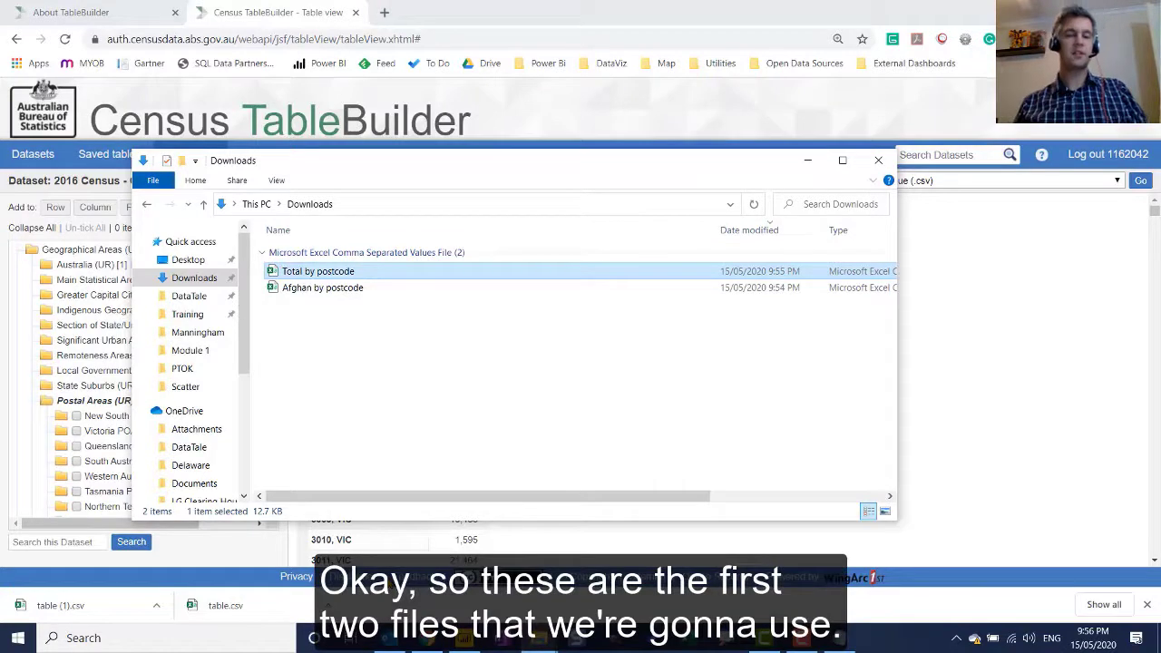